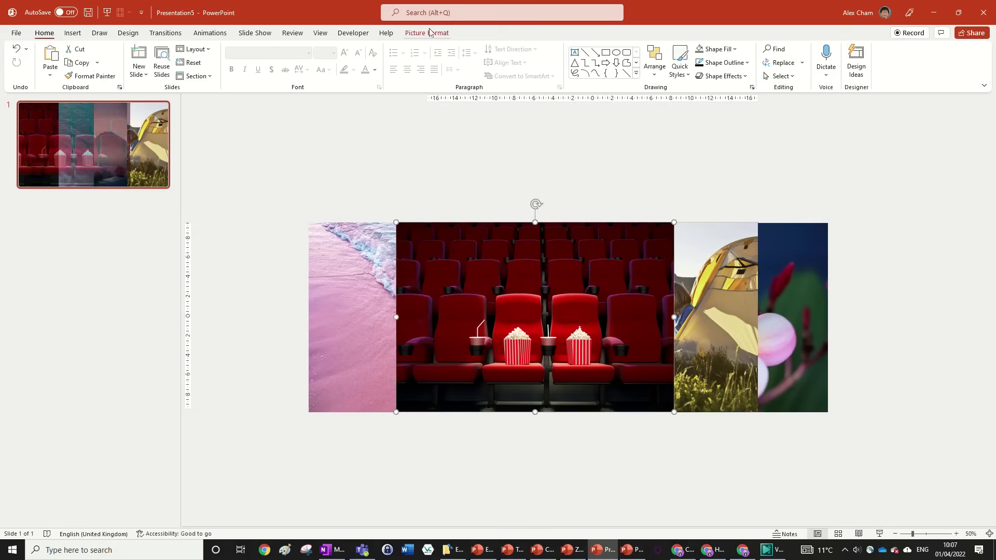
- Crop the cinema seats picture to a 1:1 aspect ratio and to an oval shape
{"action": "left_click", "coordinate": [430, 32]}
{"action": "left_click", "coordinate": [877, 73]}
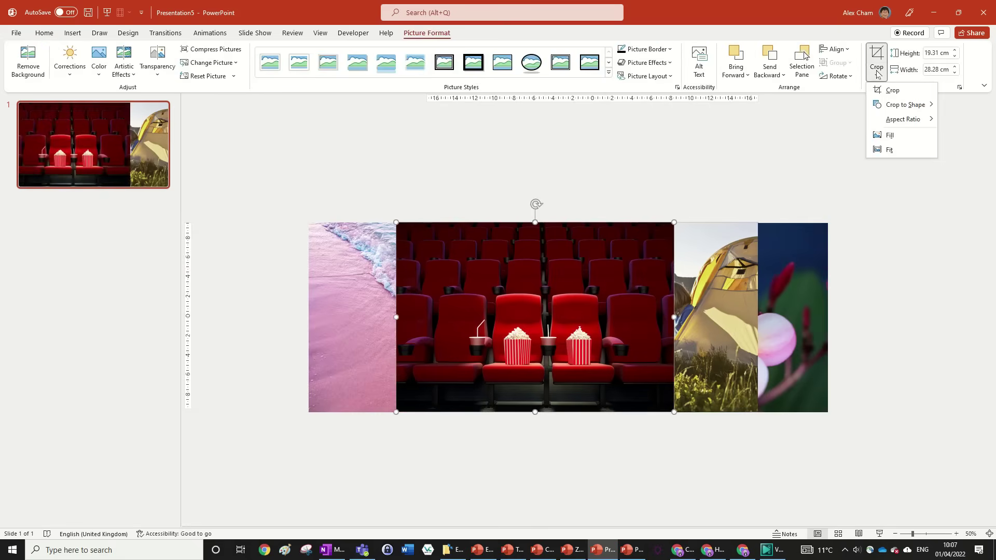
{"action": "mouse_move", "coordinate": [890, 124]}
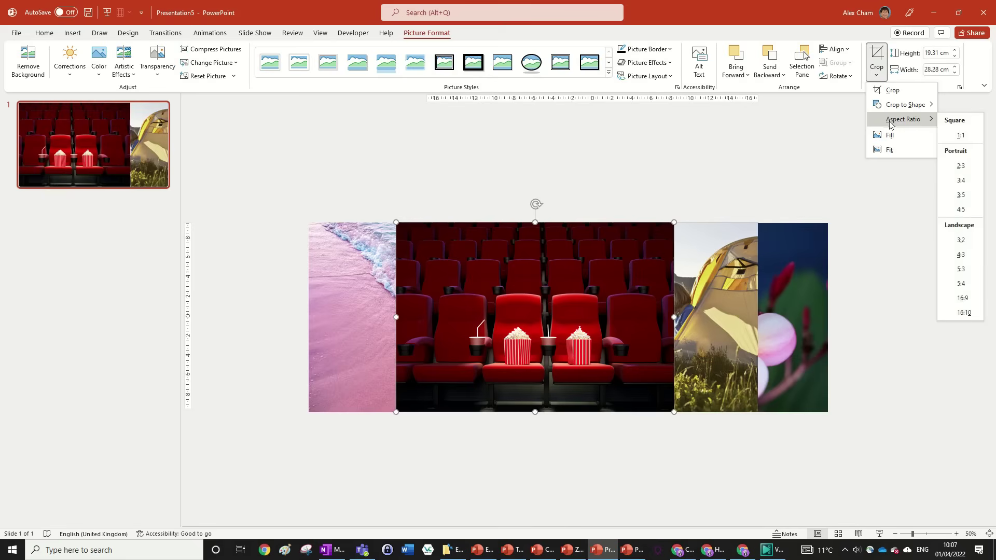
{"action": "left_click", "coordinate": [968, 138]}
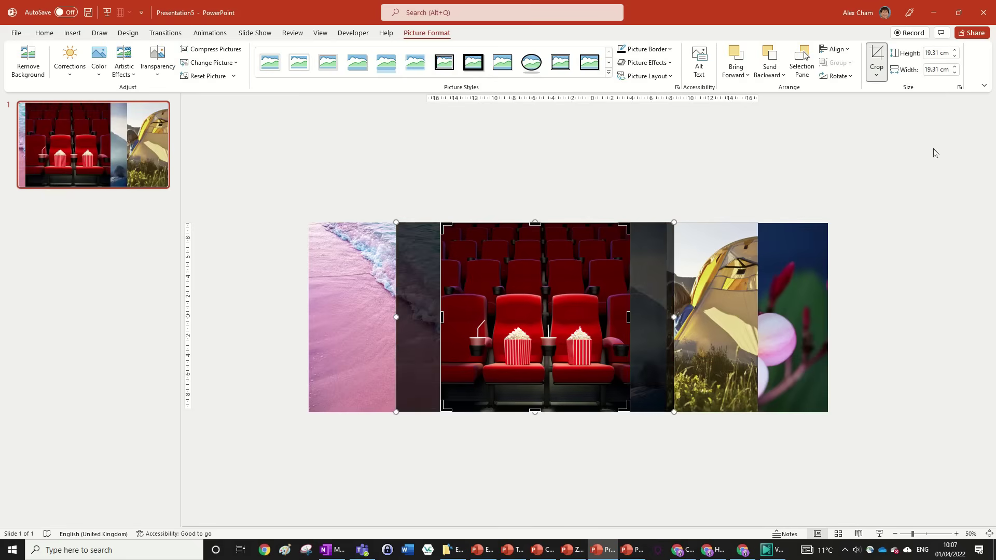
{"action": "left_click", "coordinate": [878, 76]}
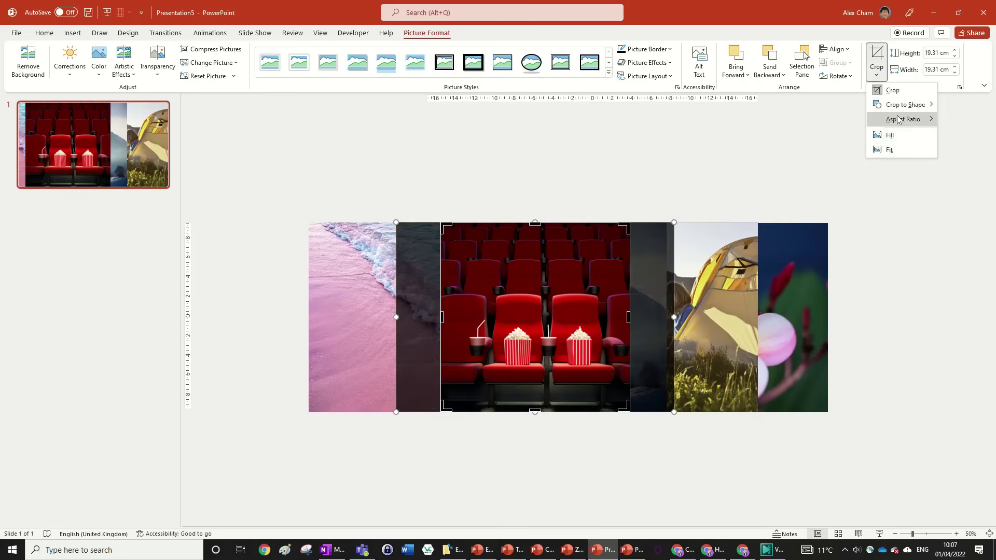
{"action": "mouse_move", "coordinate": [905, 104]}
{"action": "left_click", "coordinate": [737, 150]}
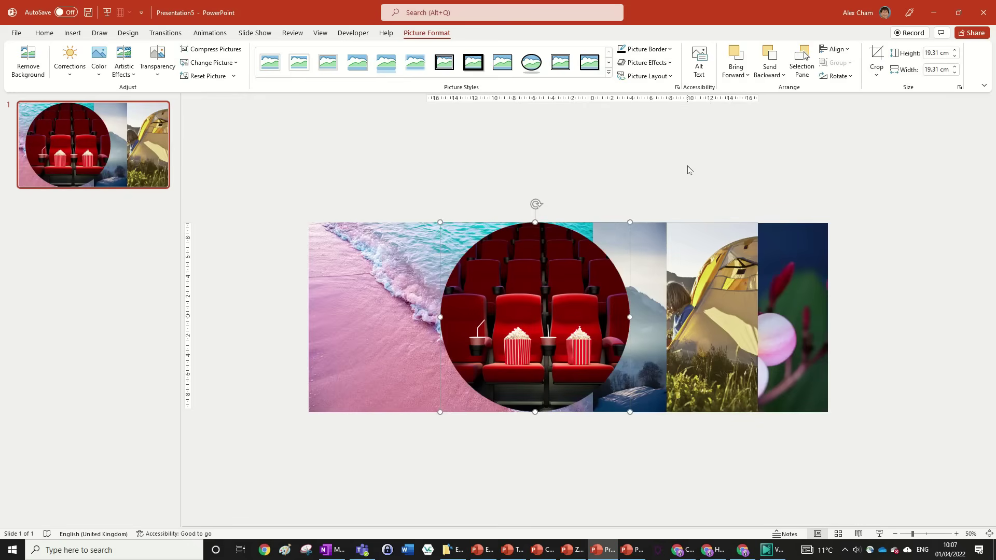
- Apply the centred outer shadow preset to the round cinema picture
{"action": "left_click", "coordinate": [652, 62]}
{"action": "mouse_move", "coordinate": [663, 109]}
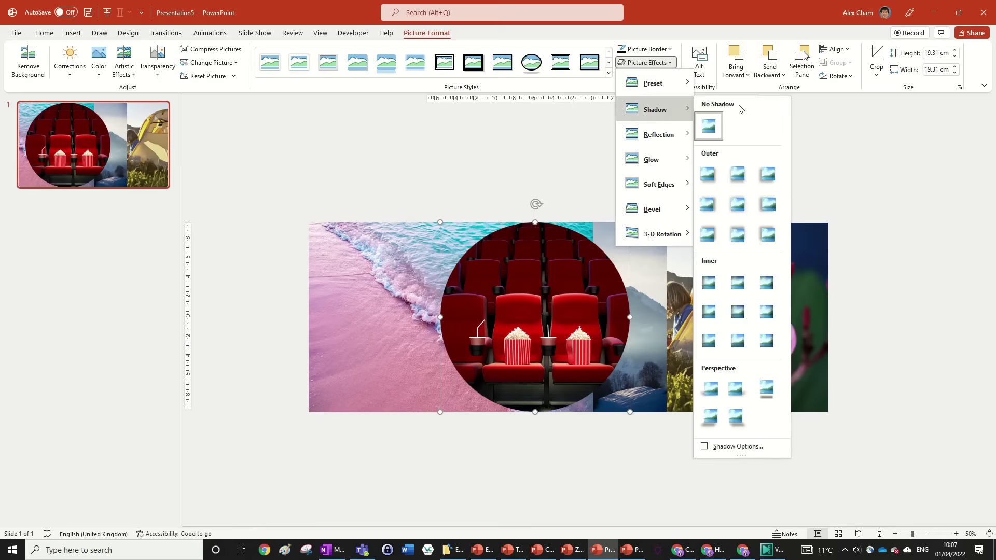
{"action": "left_click", "coordinate": [736, 200]}
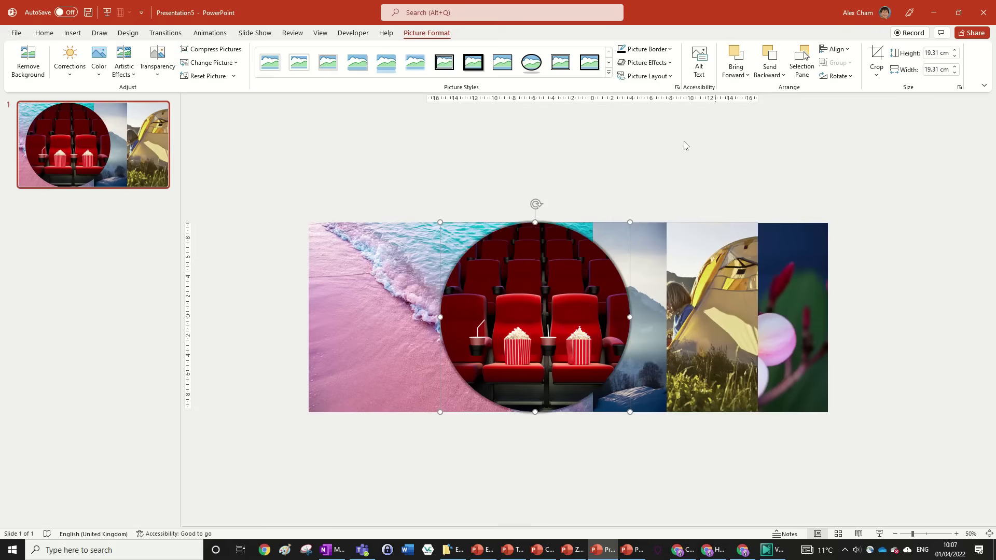
- Set the cinema picture's shadow to 40% transparency and 30 pt blur
{"action": "left_click", "coordinate": [652, 63]}
{"action": "mouse_move", "coordinate": [662, 113]}
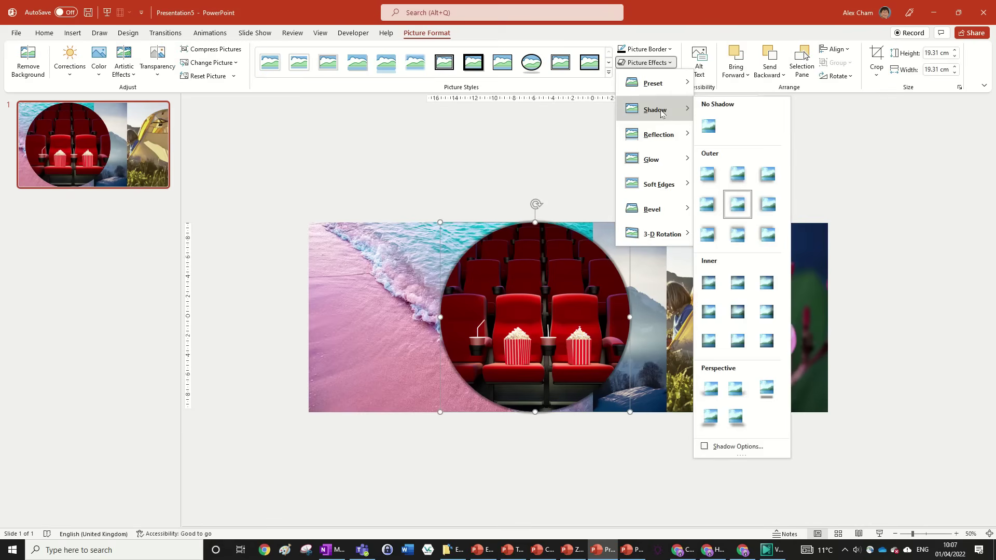
{"action": "left_click", "coordinate": [770, 447]}
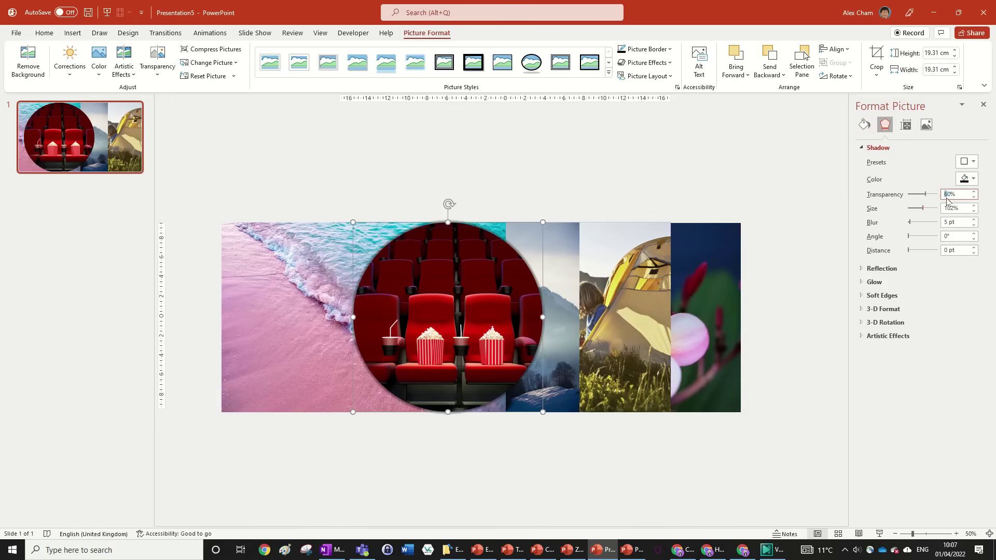
{"action": "type", "text": "4"}
{"action": "key", "text": "Return"}
{"action": "key", "text": "alt+Tab"}
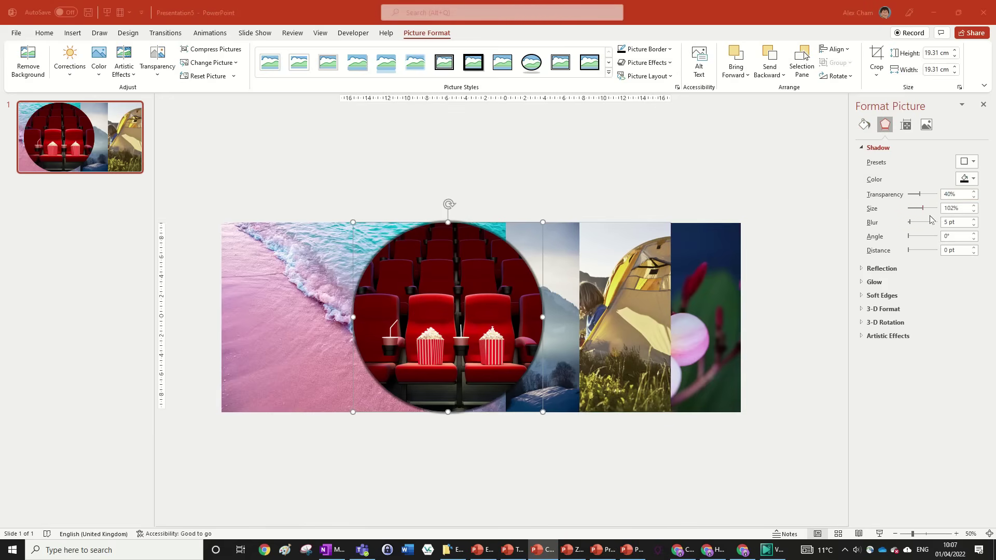
{"action": "key", "text": "alt+Tab"}
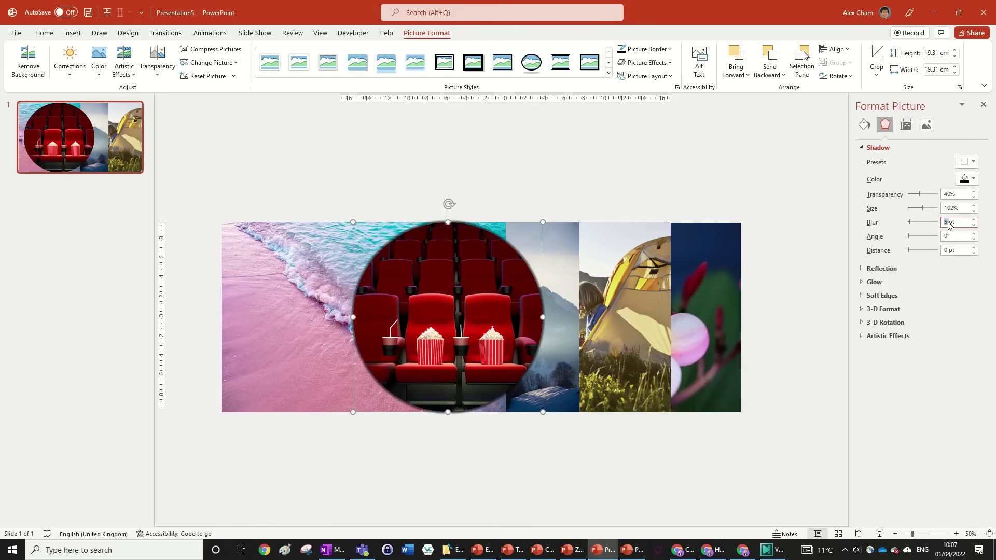
{"action": "type", "text": "0"}
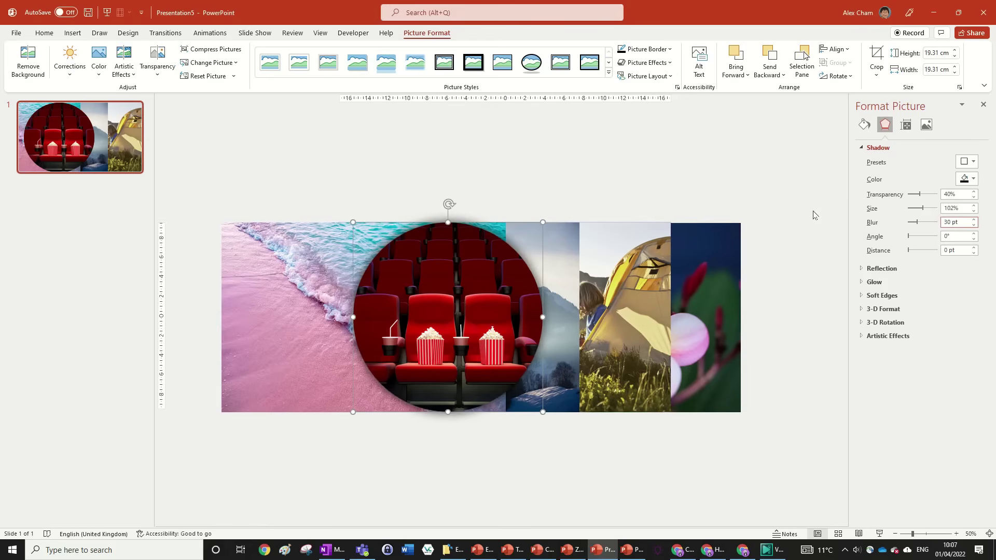
{"action": "left_click", "coordinate": [691, 180]}
- Move the cinema picture further right and copy its oval crop and shadow formatting onto all the other pictures
{"action": "left_click_drag", "start_coordinate": [441, 274], "coordinate": [513, 273]}
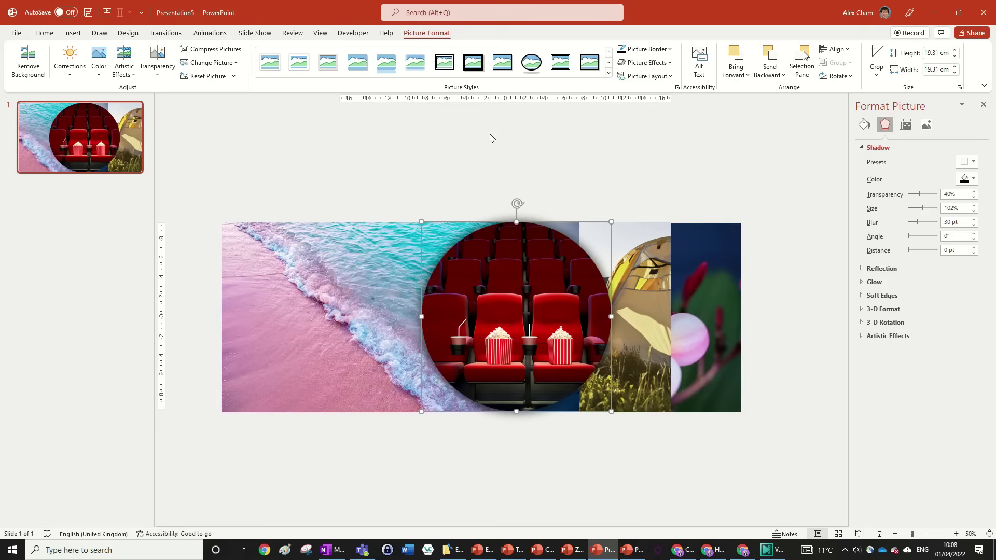
{"action": "left_click_drag", "start_coordinate": [757, 432], "coordinate": [185, 196]}
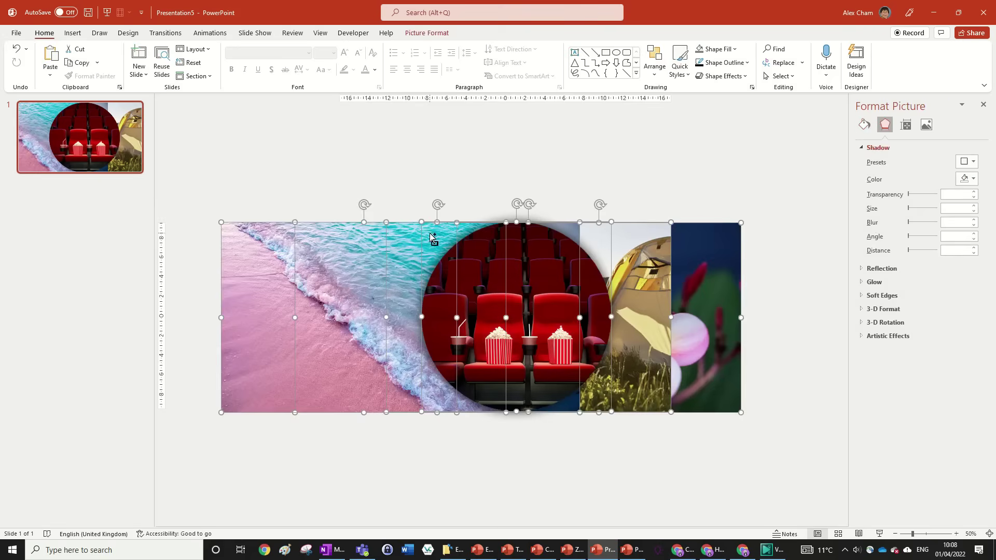
{"action": "key", "text": "ctrl+z"}
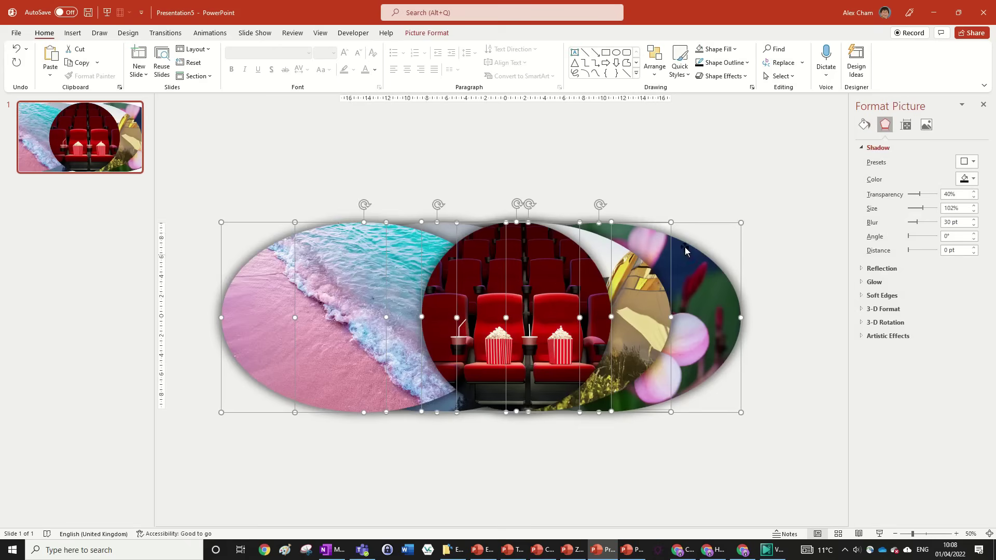
{"action": "left_click", "coordinate": [626, 190]}
- Crop the pink beach picture to a 1:1 aspect ratio to make it a circle
{"action": "left_click", "coordinate": [356, 278]}
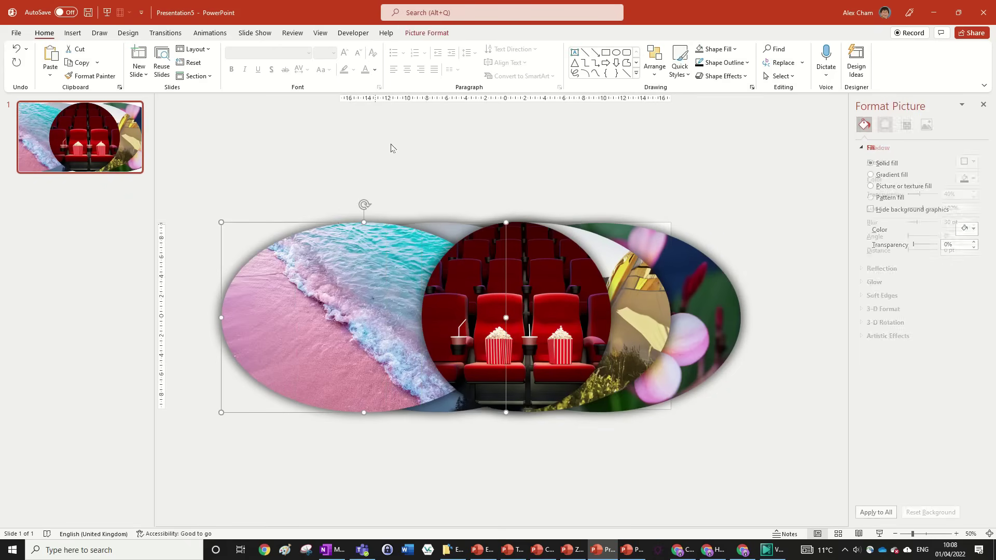
{"action": "left_click", "coordinate": [425, 32]}
{"action": "left_click", "coordinate": [877, 75]}
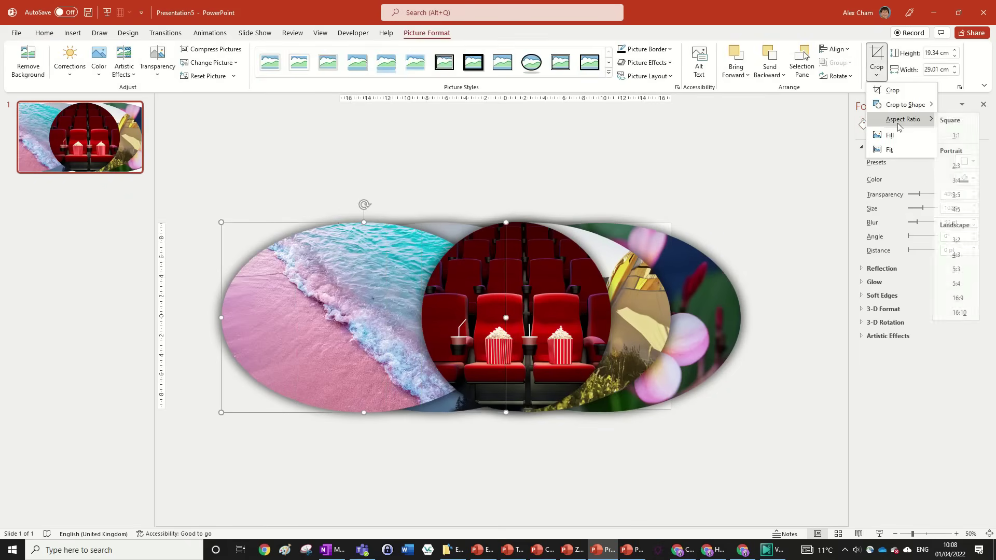
{"action": "left_click", "coordinate": [482, 238]}
{"action": "left_click", "coordinate": [572, 172]}
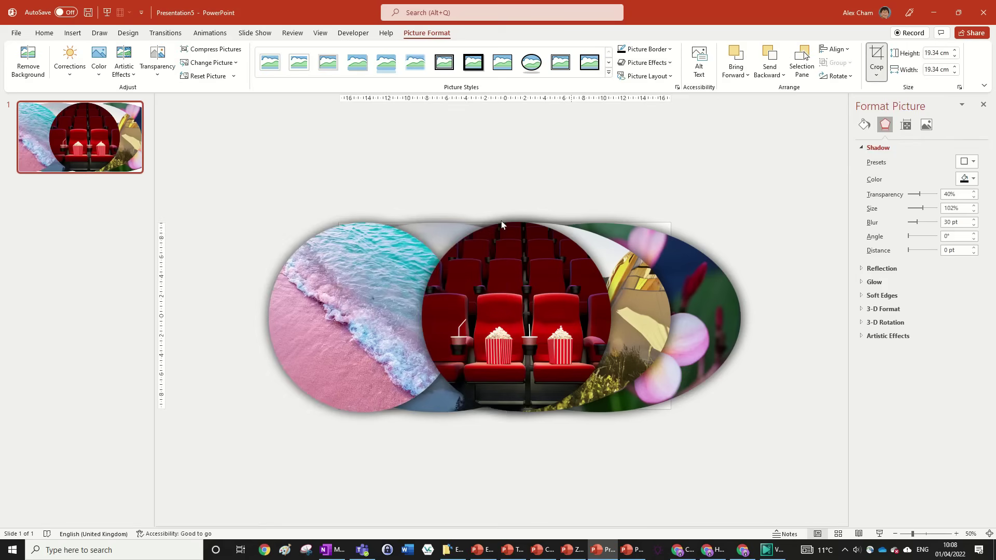
- Crop the misty mountain picture with the balloon to a 1:1 aspect ratio
{"action": "left_click", "coordinate": [447, 225]}
{"action": "left_click", "coordinate": [876, 75]}
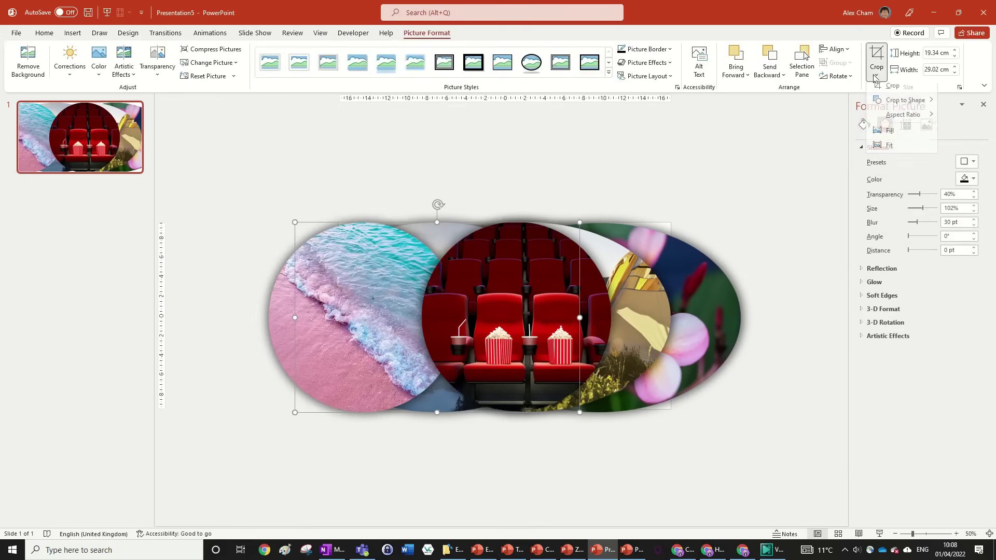
{"action": "mouse_move", "coordinate": [913, 118]}
{"action": "left_click", "coordinate": [954, 140]}
{"action": "left_click", "coordinate": [609, 190]}
- Crop the camping picture with the yellow tent to a 1:1 aspect ratio
{"action": "left_click", "coordinate": [654, 259]}
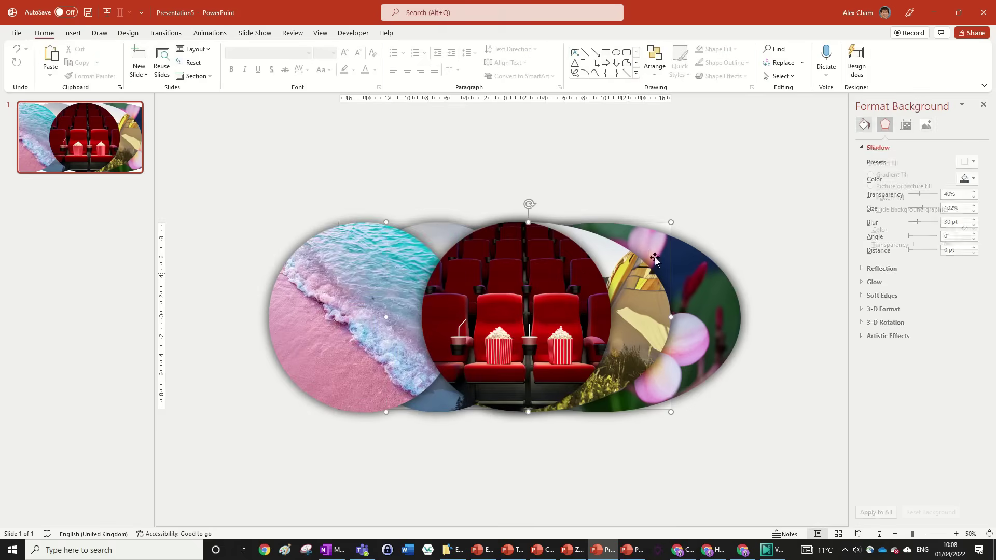
{"action": "left_click", "coordinate": [876, 75]}
{"action": "mouse_move", "coordinate": [913, 119]}
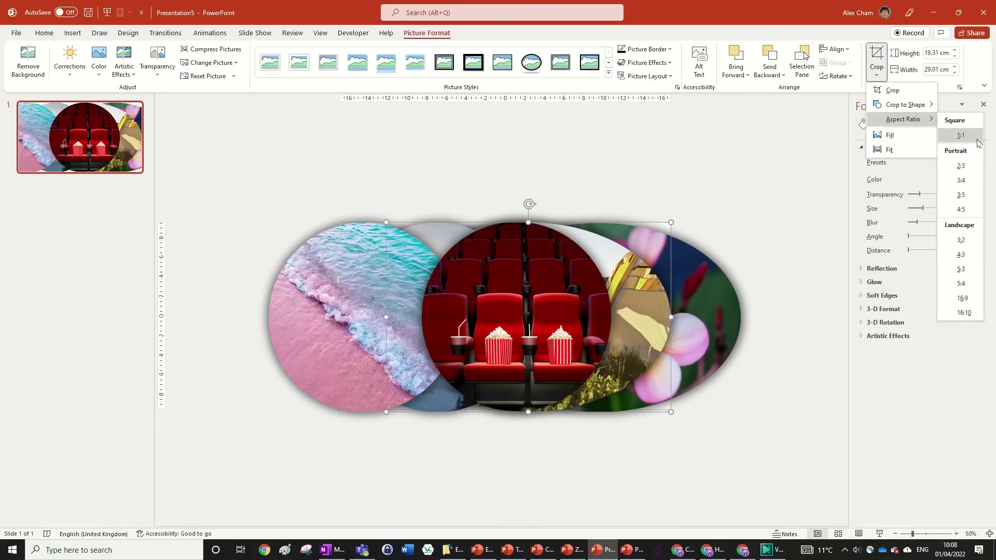
{"action": "left_click", "coordinate": [954, 136]}
- Crop the flower picture to a 1:1 aspect ratio to make it a circle
{"action": "left_click", "coordinate": [688, 269]}
{"action": "left_click", "coordinate": [688, 268]}
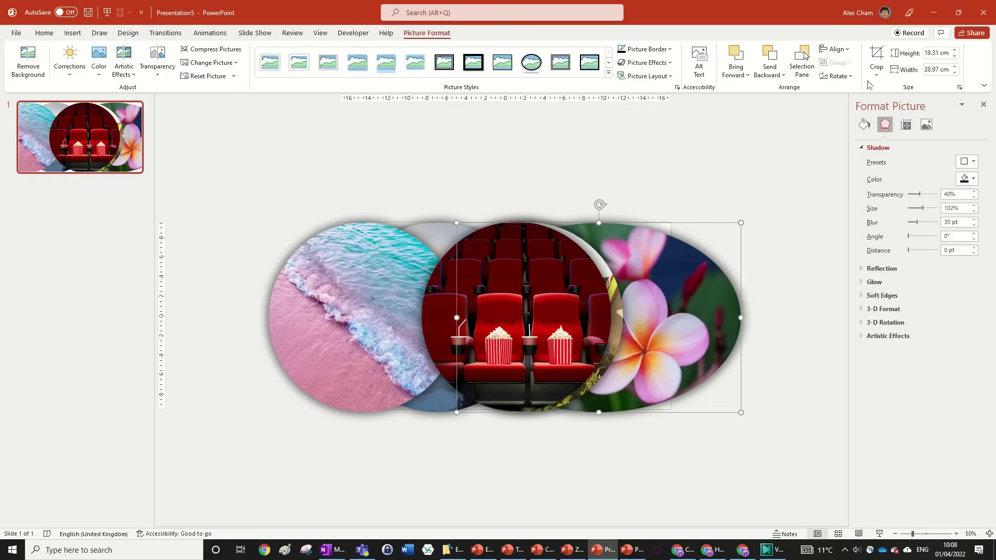
{"action": "left_click", "coordinate": [876, 75]}
{"action": "mouse_move", "coordinate": [913, 119]}
{"action": "left_click", "coordinate": [960, 135]}
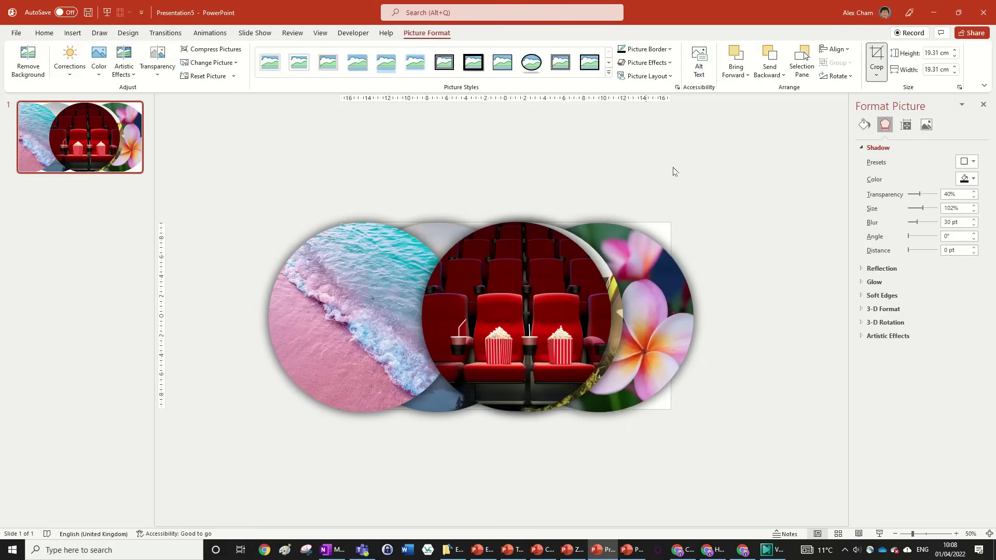
{"action": "left_click", "coordinate": [673, 169]}
- Scale all five circular pictures down together to about 11.8 cm in diameter
{"action": "scroll", "coordinate": [684, 260], "scroll_direction": "down", "scroll_amount": 2}
{"action": "left_click_drag", "start_coordinate": [669, 414], "coordinate": [300, 216]}
{"action": "left_click_drag", "start_coordinate": [626, 256], "coordinate": [542, 309]}
{"action": "left_click", "coordinate": [647, 396]}
{"action": "scroll", "coordinate": [637, 403], "scroll_direction": "up", "scroll_amount": 4}
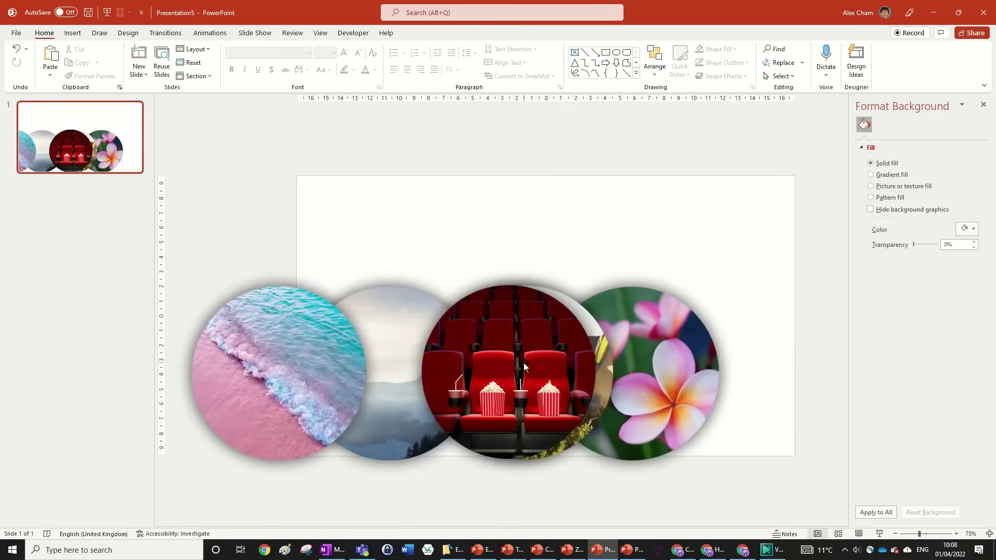
- Spread the circles apart, with cinema, beach and mountain in an upper row and camping and flower at the slide's lower right
{"action": "left_click_drag", "start_coordinate": [539, 359], "coordinate": [465, 195]}
{"action": "left_click_drag", "start_coordinate": [283, 363], "coordinate": [598, 208]}
{"action": "left_click_drag", "start_coordinate": [344, 368], "coordinate": [680, 207]}
{"action": "left_click_drag", "start_coordinate": [474, 401], "coordinate": [446, 395]}
{"action": "left_click_drag", "start_coordinate": [564, 400], "coordinate": [699, 392]}
{"action": "left_click_drag", "start_coordinate": [467, 394], "coordinate": [707, 397]}
- Align the cinema circle to the centre and middle of the slide and shrink it slightly around its centre
{"action": "left_click", "coordinate": [426, 216]}
{"action": "left_click", "coordinate": [427, 32]}
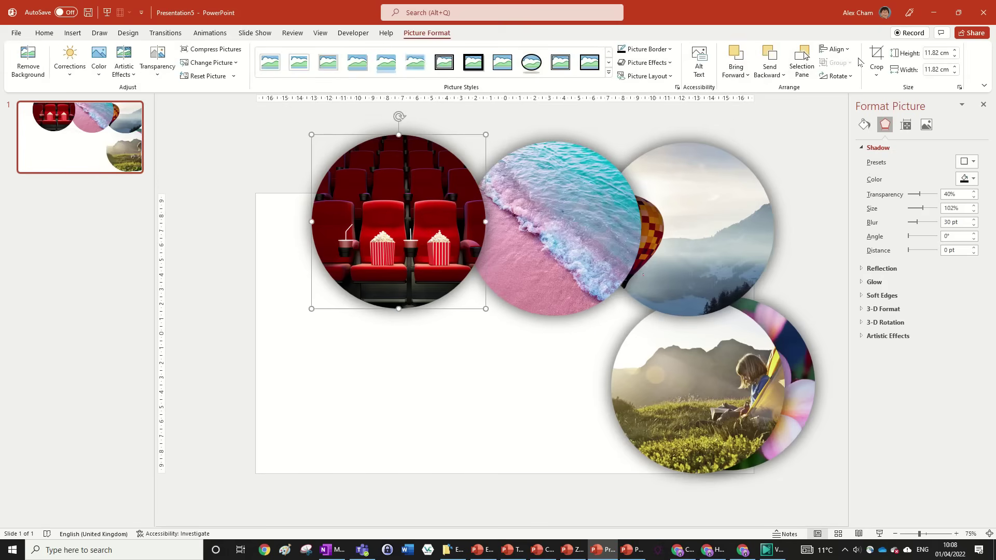
{"action": "left_click", "coordinate": [836, 48]}
{"action": "left_click", "coordinate": [853, 77]}
{"action": "left_click", "coordinate": [836, 49]}
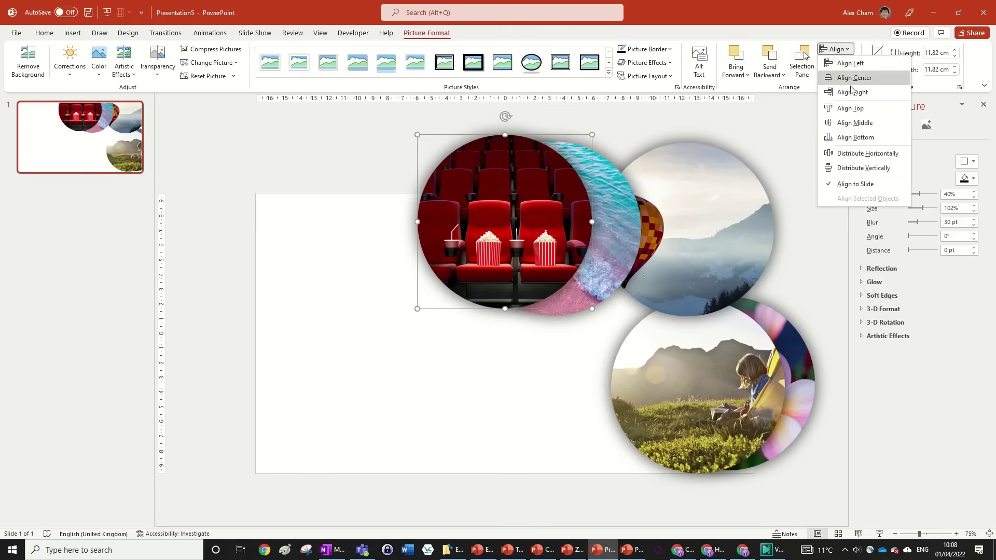
{"action": "left_click", "coordinate": [853, 123]}
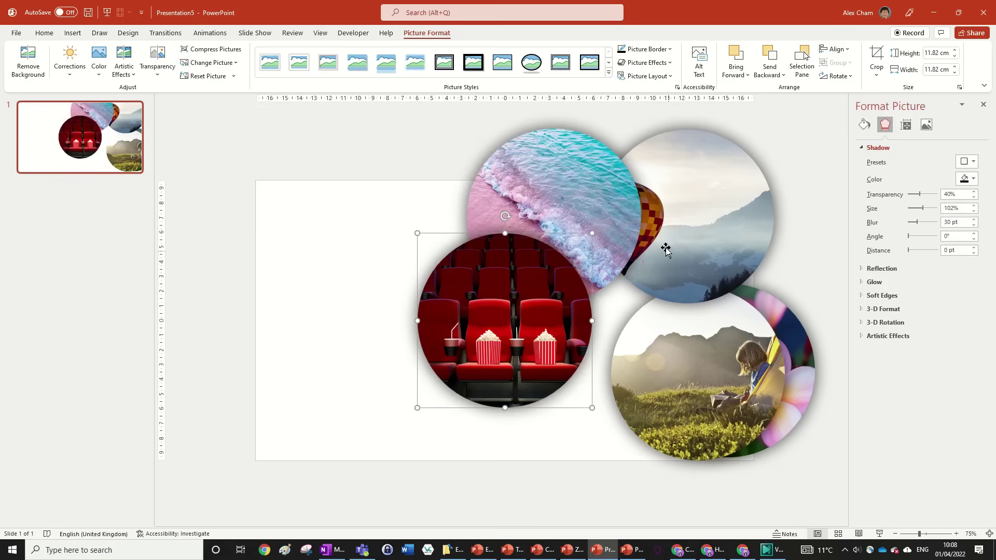
{"action": "left_click_drag", "start_coordinate": [592, 235], "coordinate": [571, 246]}
{"action": "left_click", "coordinate": [569, 441]}
- Move the beach circle to the right side of the cinema circle and align it to the slide's middle
{"action": "left_click", "coordinate": [596, 177]}
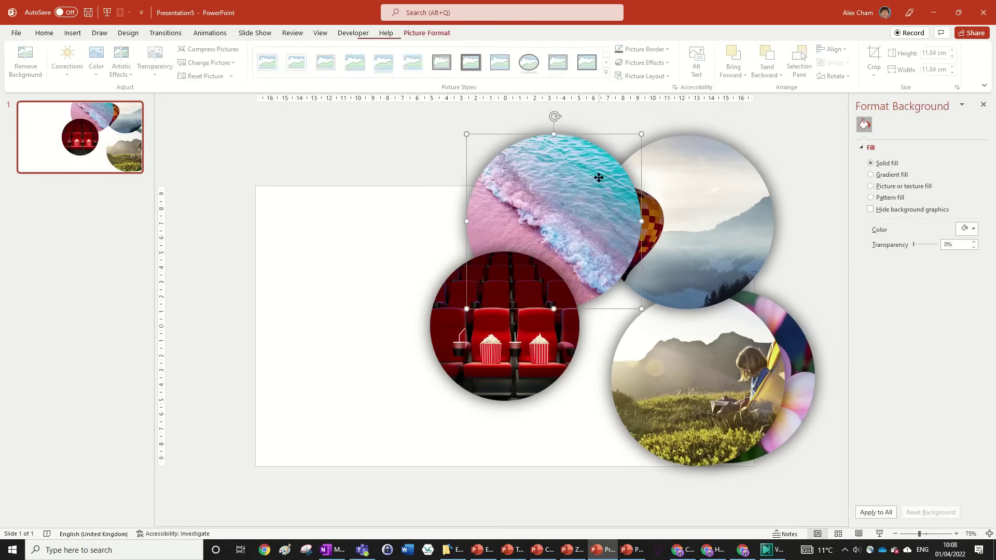
{"action": "left_click_drag", "start_coordinate": [580, 173], "coordinate": [642, 280]}
{"action": "left_click", "coordinate": [539, 270]}
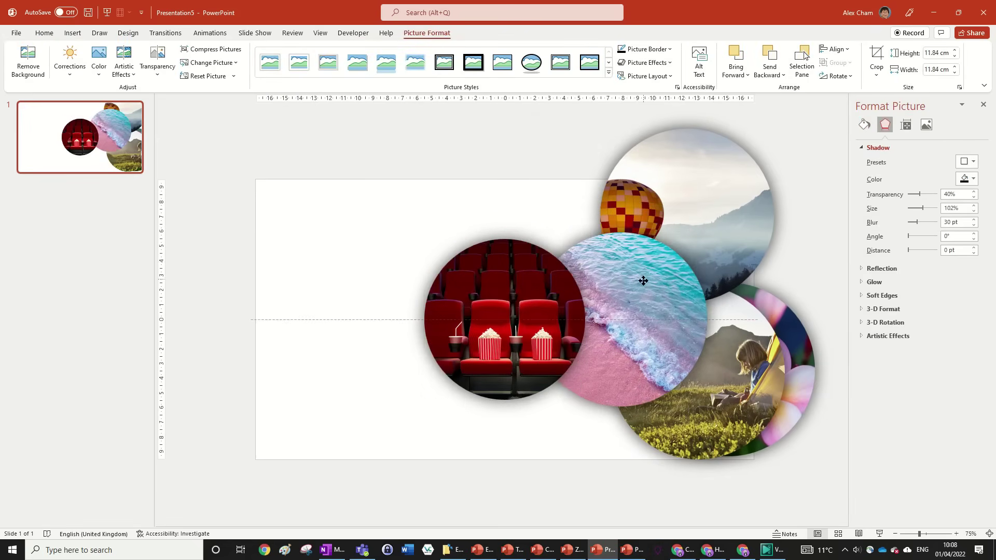
{"action": "left_click", "coordinate": [835, 48]}
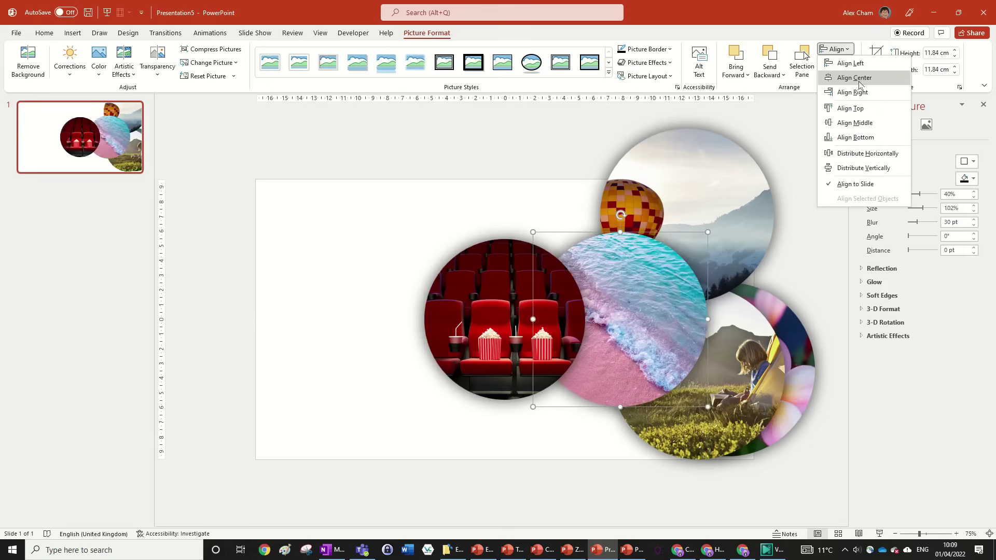
{"action": "left_click", "coordinate": [855, 123]}
- Shrink the beach circle to about 7.97 cm and tuck it partly behind the cinema circle's right edge
{"action": "left_click_drag", "start_coordinate": [708, 232], "coordinate": [659, 263]}
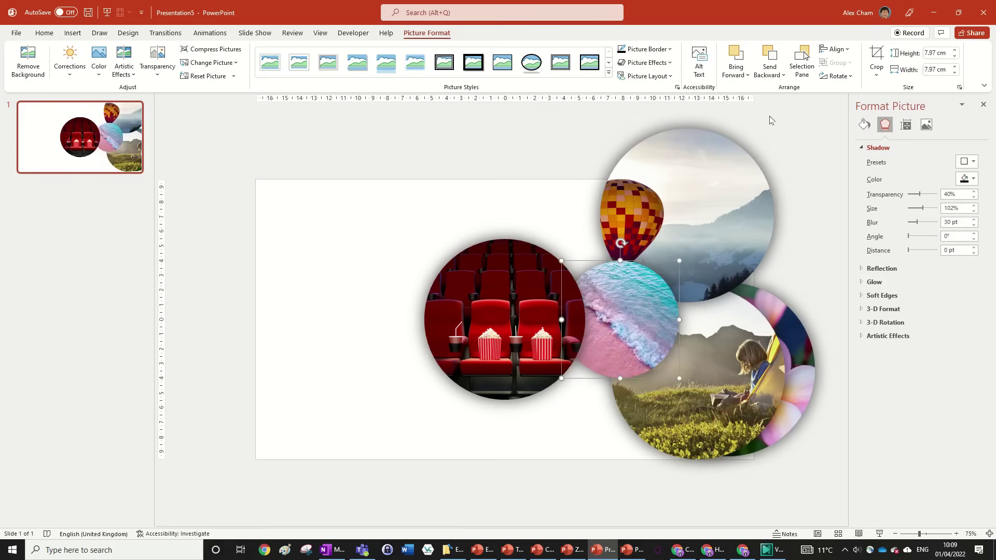
{"action": "left_click_drag", "start_coordinate": [645, 297], "coordinate": [625, 298]}
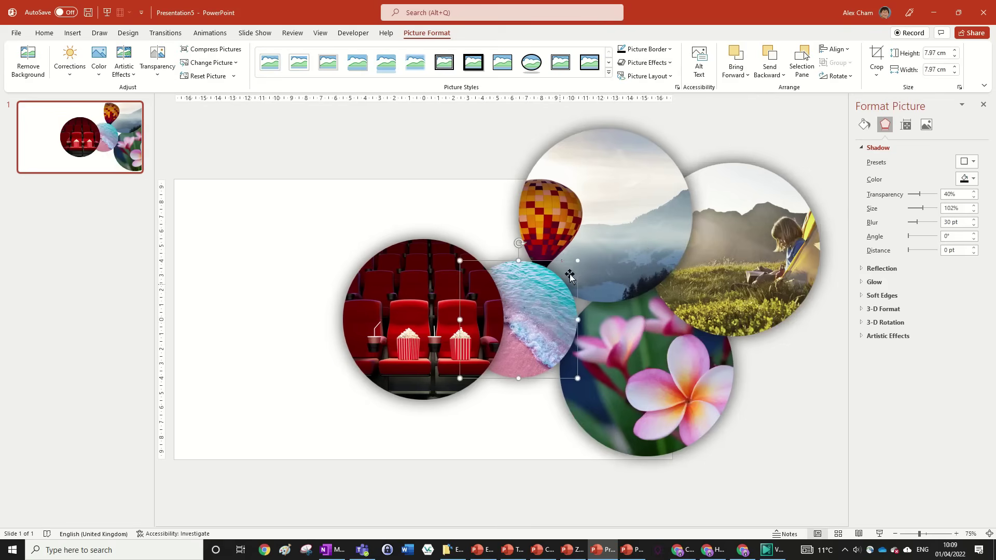
{"action": "left_click_drag", "start_coordinate": [578, 260], "coordinate": [579, 259]}
{"action": "left_click", "coordinate": [480, 152]}
- Shrink the camping circle to about 7.97 cm, matching it against the beach circle
{"action": "left_click_drag", "start_coordinate": [646, 222], "coordinate": [587, 182]}
{"action": "left_click_drag", "start_coordinate": [763, 247], "coordinate": [323, 346]}
{"action": "left_click_drag", "start_coordinate": [456, 249], "coordinate": [378, 314]}
{"action": "left_click_drag", "start_coordinate": [322, 357], "coordinate": [620, 340]}
{"action": "left_click", "coordinate": [695, 296], "text": "shift"}
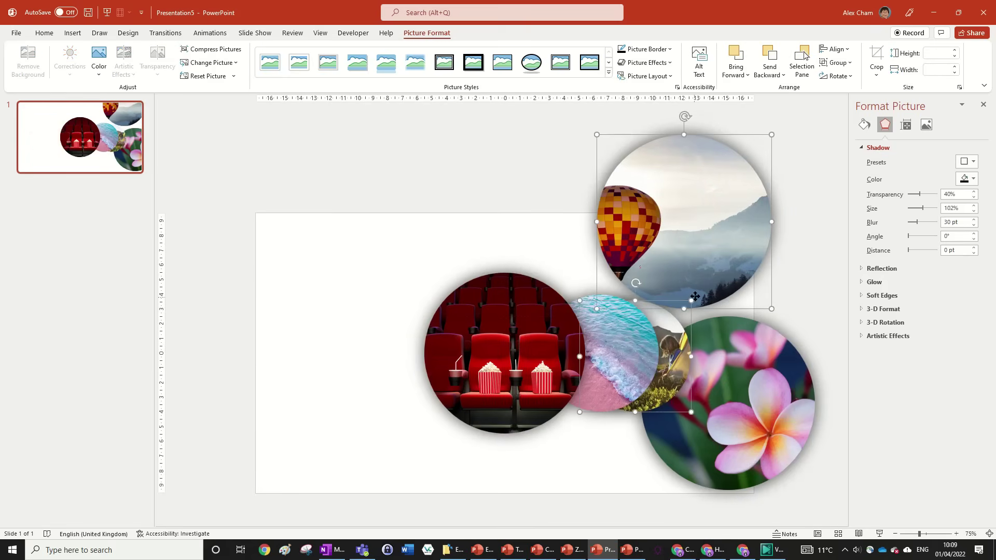
{"action": "left_click", "coordinate": [809, 320]}
{"action": "left_click_drag", "start_coordinate": [689, 289], "coordinate": [695, 293]}
- Place the camping circle partly behind the cinema circle's left edge, mirroring the beach circle, and align it to the slide's middle
{"action": "left_click_drag", "start_coordinate": [680, 331], "coordinate": [427, 334]}
{"action": "left_click", "coordinate": [840, 51]}
{"action": "left_click", "coordinate": [846, 123]}
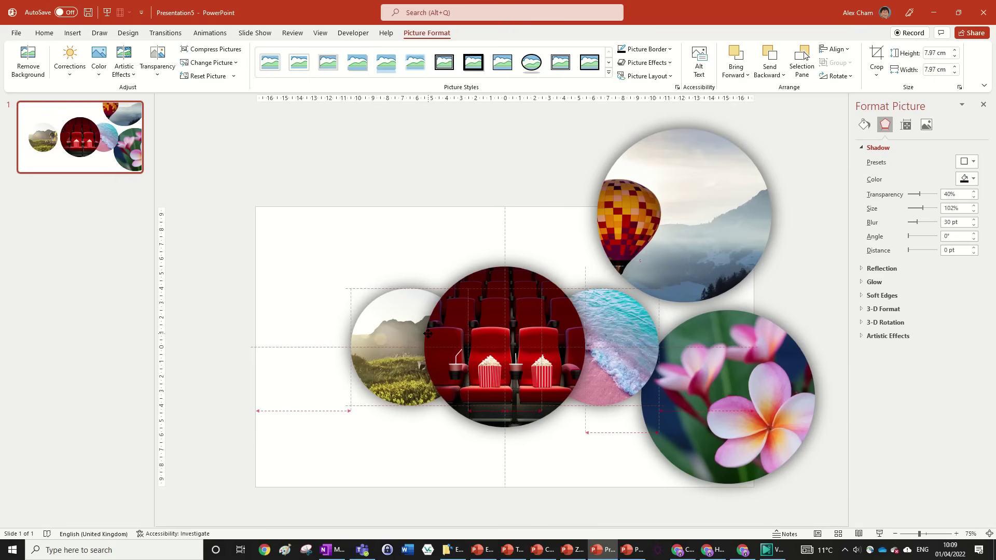
{"action": "left_click", "coordinate": [610, 333]}
{"action": "left_click", "coordinate": [405, 332]}
{"action": "left_click", "coordinate": [592, 340]}
{"action": "left_click", "coordinate": [491, 147]}
- Set the flower circle aside above the slide, shrink the balloon circle, and tuck it behind the beach circle's right edge, aligned to the slide's middle
{"action": "left_click_drag", "start_coordinate": [740, 363], "coordinate": [416, 160]}
{"action": "left_click_drag", "start_coordinate": [730, 249], "coordinate": [714, 369]}
{"action": "left_click", "coordinate": [835, 49]}
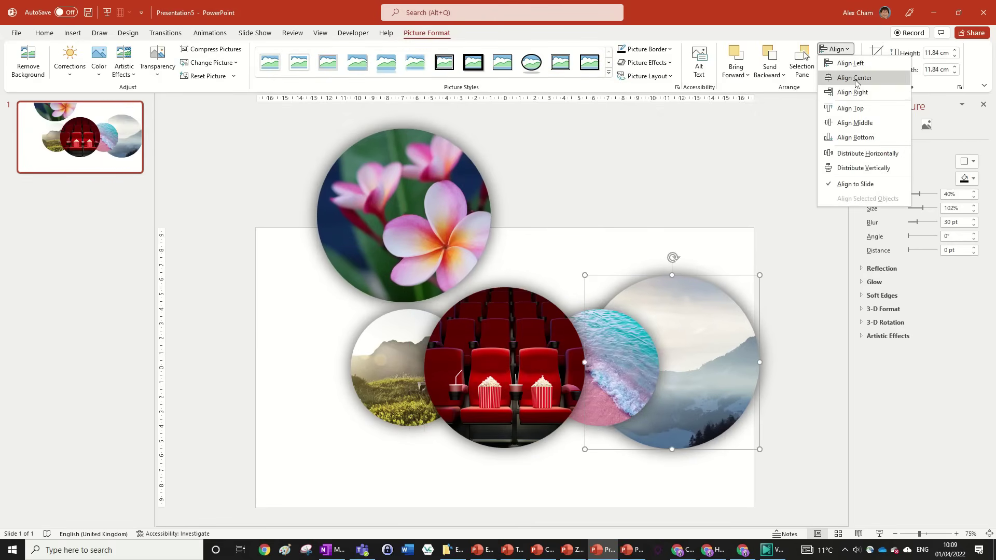
{"action": "left_click", "coordinate": [855, 123]}
{"action": "left_click_drag", "start_coordinate": [761, 280], "coordinate": [696, 358]}
{"action": "left_click", "coordinate": [768, 306]}
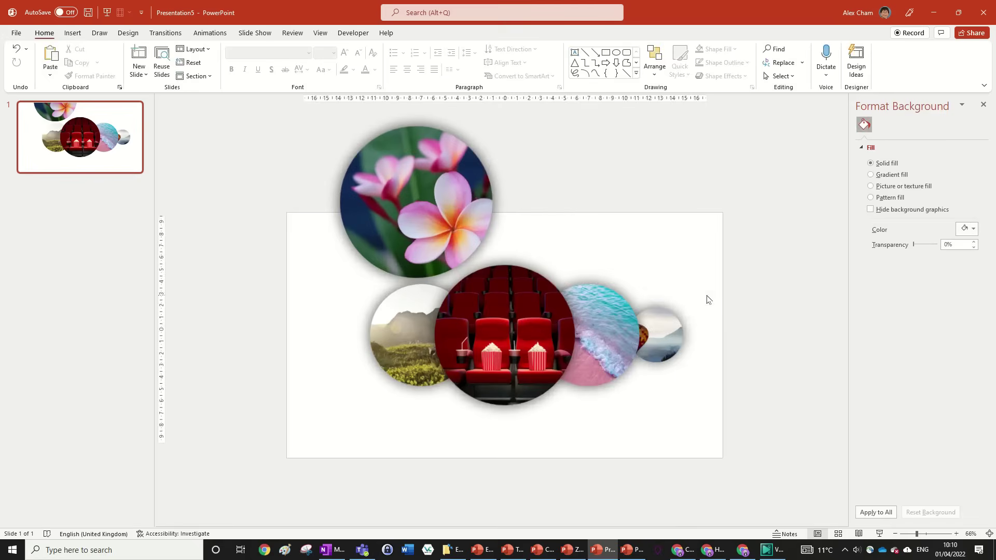
- Enlarge the cinema circle slightly about its centre, and the beach and camping circles to about 8.64 cm each
{"action": "left_click", "coordinate": [519, 358]}
{"action": "scroll", "coordinate": [520, 358], "scroll_direction": "up", "scroll_amount": 3}
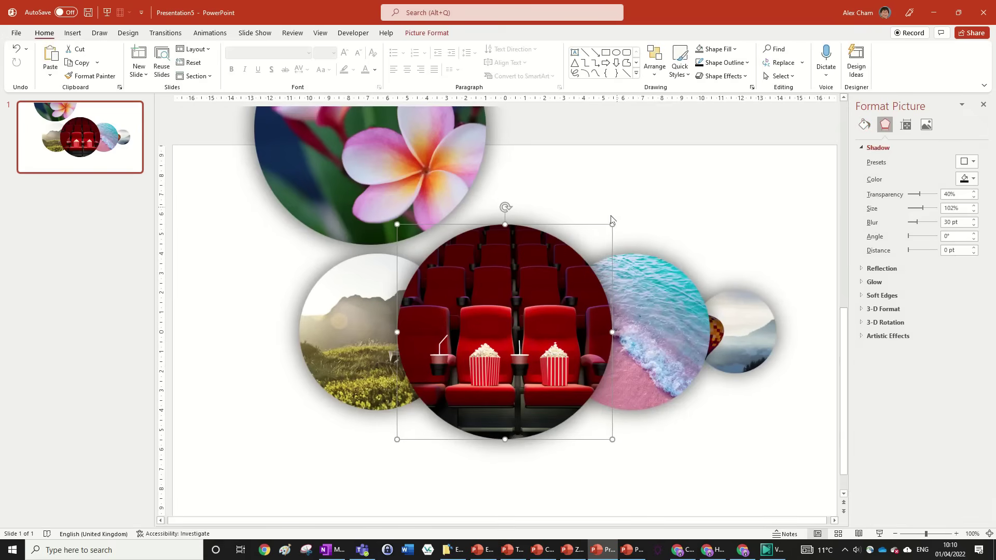
{"action": "left_click_drag", "start_coordinate": [612, 222], "coordinate": [622, 214]}
{"action": "left_click", "coordinate": [674, 274]}
{"action": "mouse_move", "coordinate": [710, 254]}
{"action": "left_mouse_down"}
{"action": "mouse_move", "coordinate": [718, 247]}
{"action": "mouse_move", "coordinate": [710, 254]}
{"action": "left_mouse_up"}
{"action": "left_click", "coordinate": [397, 270]}
{"action": "left_click_drag", "start_coordinate": [456, 253], "coordinate": [464, 246]}
- Enlarge the balloon circle to about 4.83 cm and shift it slightly right along the slide's middle line
{"action": "left_click", "coordinate": [762, 316]}
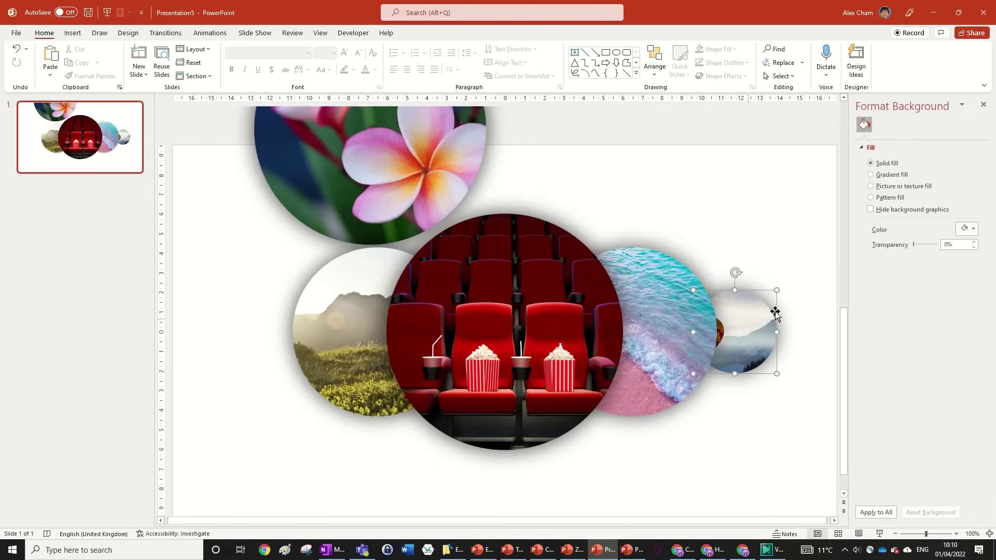
{"action": "left_click_drag", "start_coordinate": [777, 291], "coordinate": [784, 286]}
{"action": "left_click_drag", "start_coordinate": [741, 318], "coordinate": [748, 317]}
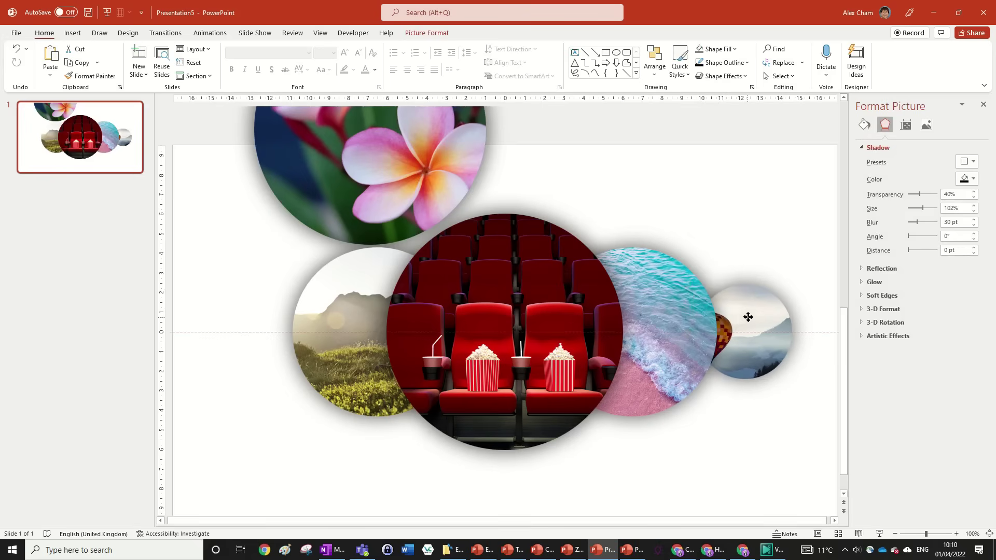
- Reposition the picture inside the balloon circle's crop so the hot-air balloon sits in the part not covered by the beach circle
{"action": "left_click", "coordinate": [427, 33]}
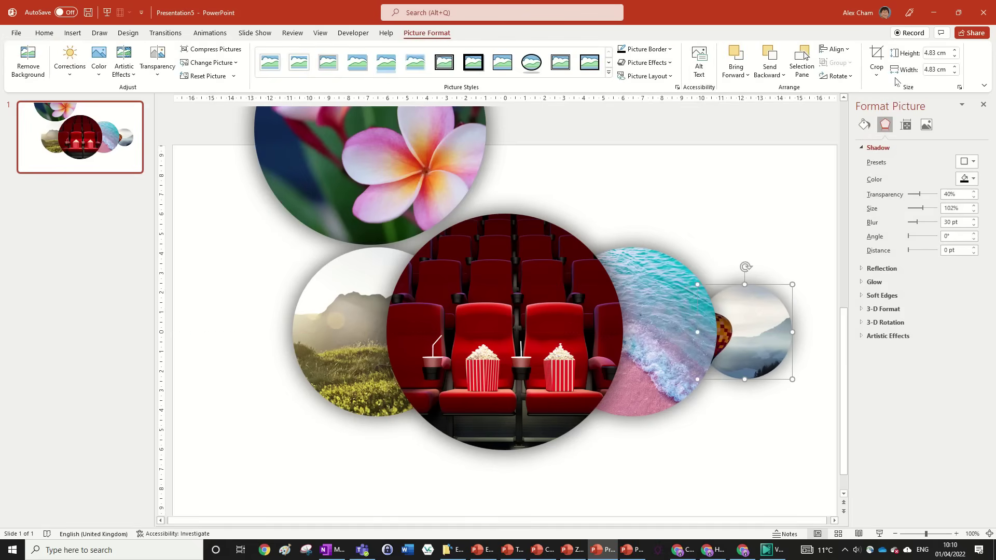
{"action": "left_click", "coordinate": [876, 52]}
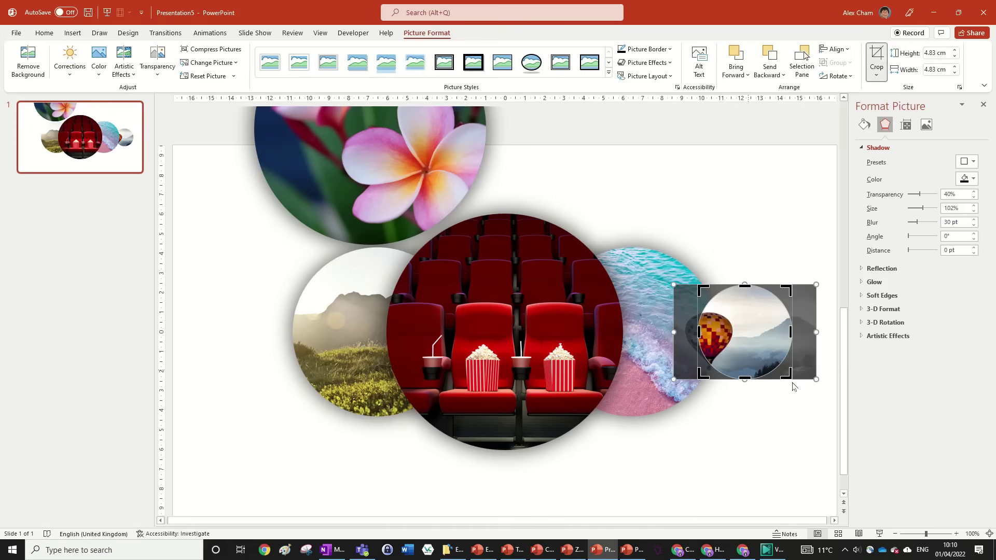
{"action": "left_click_drag", "start_coordinate": [803, 307], "coordinate": [827, 304]}
{"action": "left_click", "coordinate": [760, 215]}
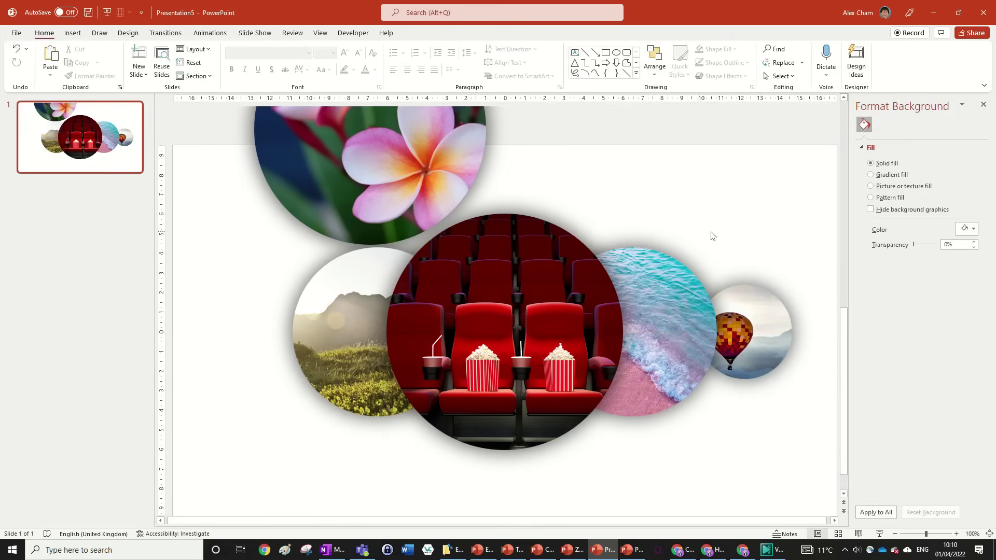
- Shift the picture to the left inside the camping circle's crop so the child moves towards the uncovered part
{"action": "scroll", "coordinate": [627, 226], "scroll_direction": "down", "scroll_amount": 4}
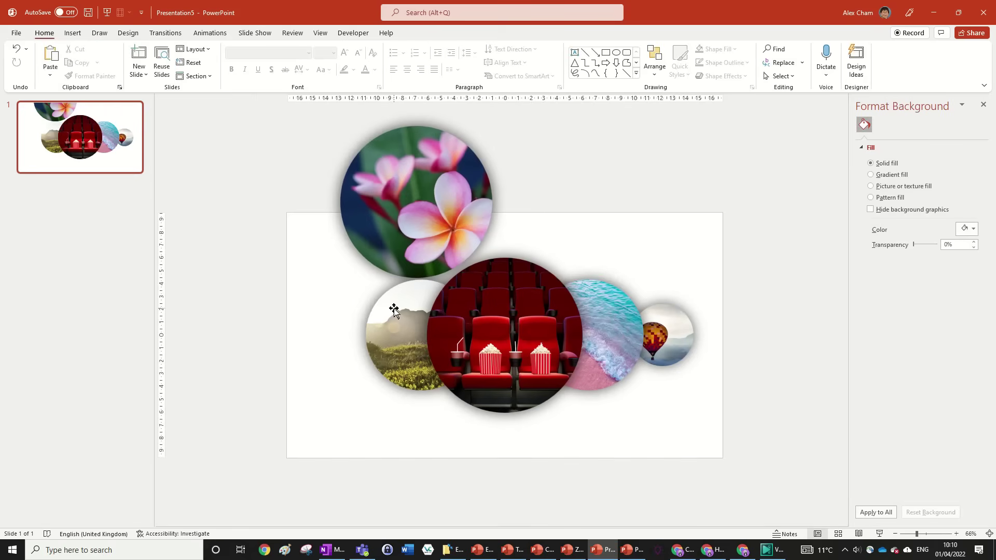
{"action": "double_click", "coordinate": [394, 308]}
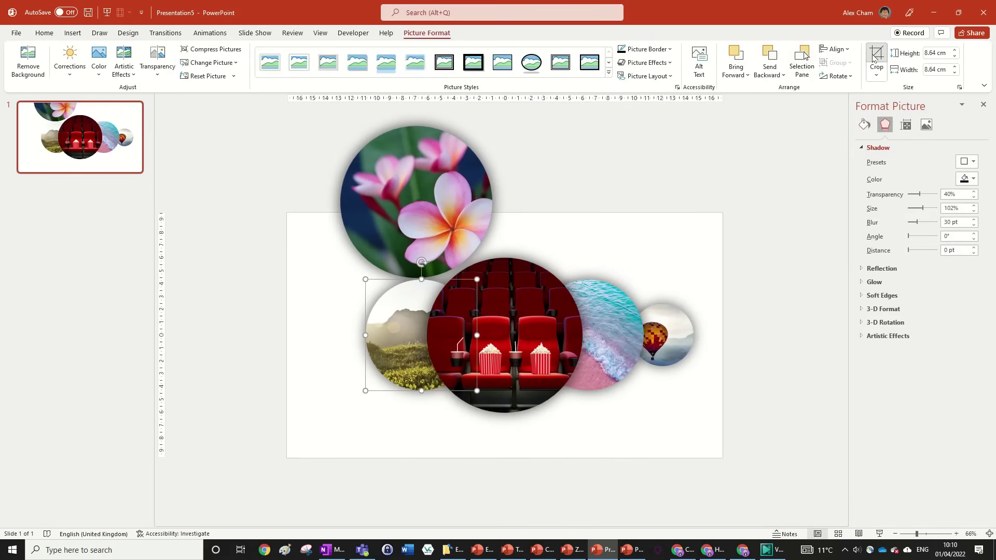
{"action": "left_click", "coordinate": [875, 56]}
{"action": "left_click_drag", "start_coordinate": [500, 368], "coordinate": [476, 368]}
{"action": "left_click", "coordinate": [534, 120]}
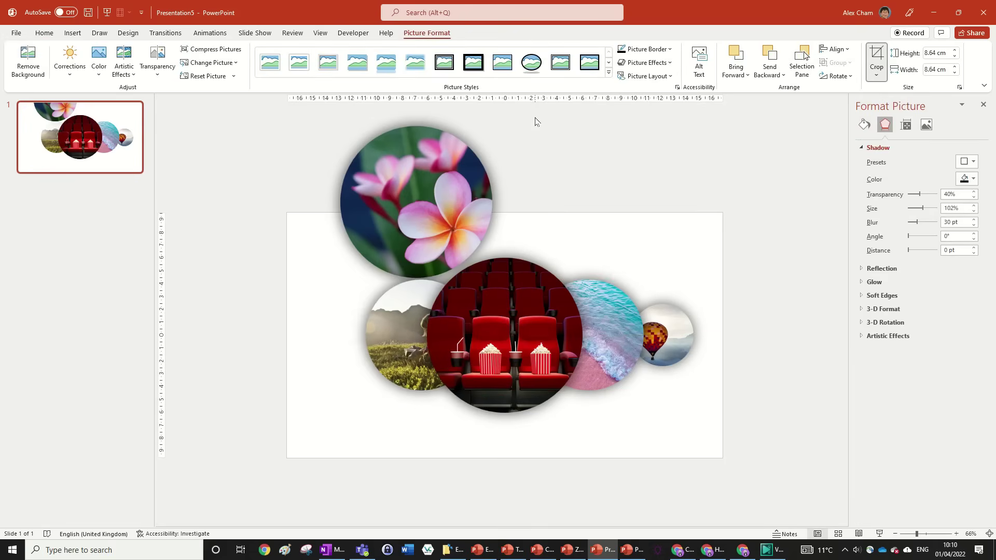
- Spread the camping circle further left and the beach circle further right, keeping them symmetric about the cinema circle
{"action": "scroll", "coordinate": [519, 417], "scroll_direction": "up", "scroll_amount": 1}
{"action": "left_click", "coordinate": [389, 362]}
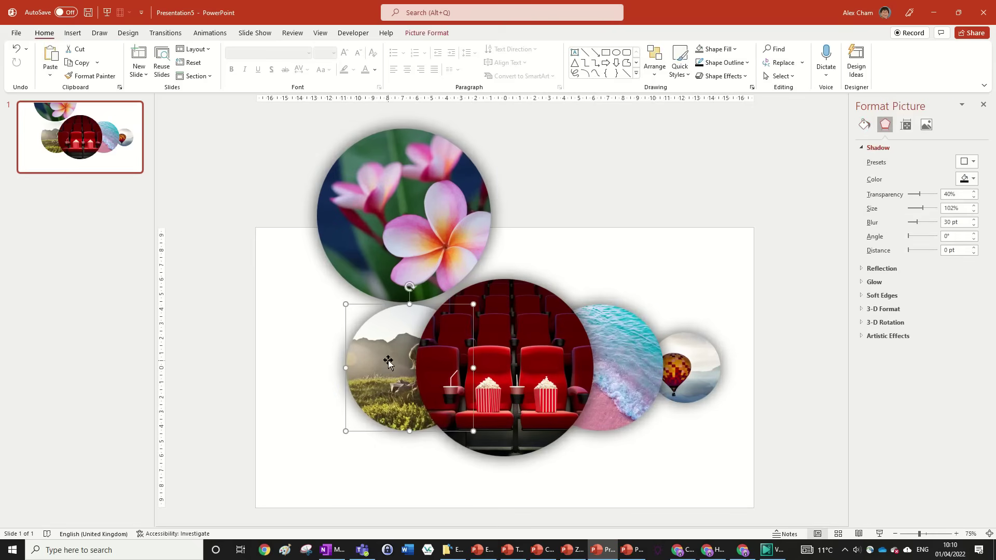
{"action": "left_click_drag", "start_coordinate": [393, 355], "coordinate": [381, 355]}
{"action": "left_click_drag", "start_coordinate": [604, 370], "coordinate": [631, 355]}
{"action": "left_click", "coordinate": [703, 316]}
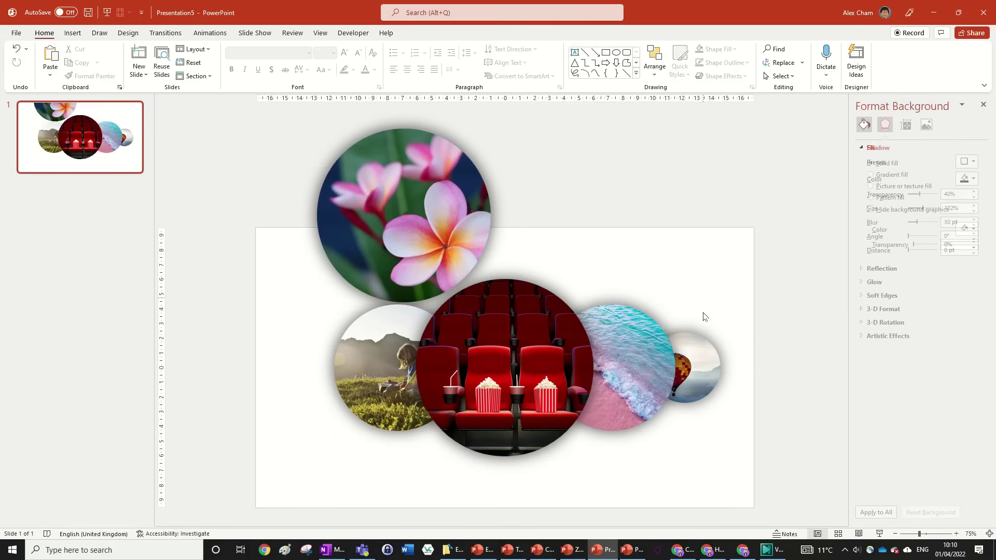
- Shrink the flower circle to 4.83 cm to match the balloon circle, place it behind the camping circle's left edge, and align it to the slide's middle
{"action": "left_click_drag", "start_coordinate": [404, 144], "coordinate": [706, 368]}
{"action": "left_click_drag", "start_coordinate": [647, 313], "coordinate": [316, 309]}
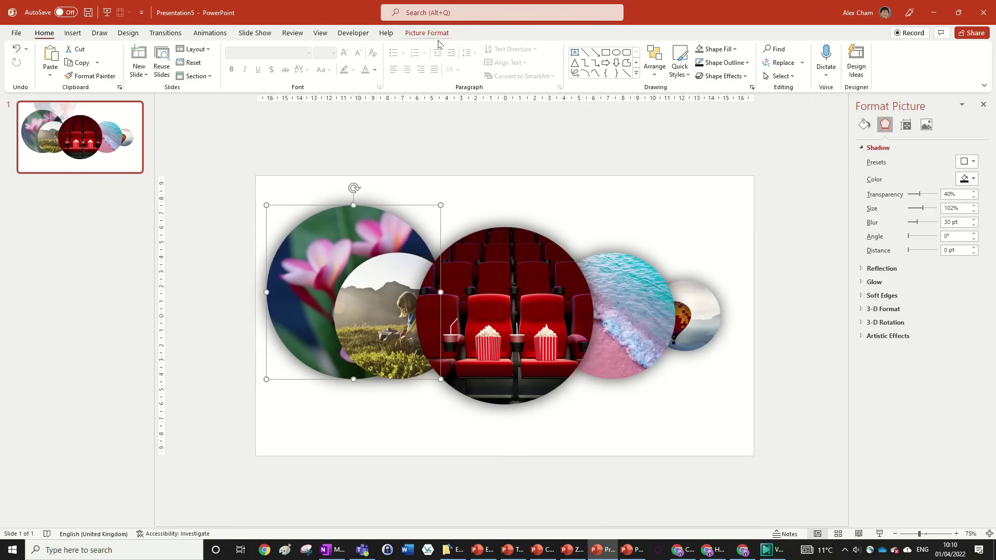
{"action": "left_click_drag", "start_coordinate": [439, 202], "coordinate": [784, 294]}
{"action": "left_click_drag", "start_coordinate": [762, 326], "coordinate": [328, 316]}
{"action": "left_click", "coordinate": [427, 32]}
{"action": "left_click", "coordinate": [836, 48]}
{"action": "left_click", "coordinate": [853, 122]}
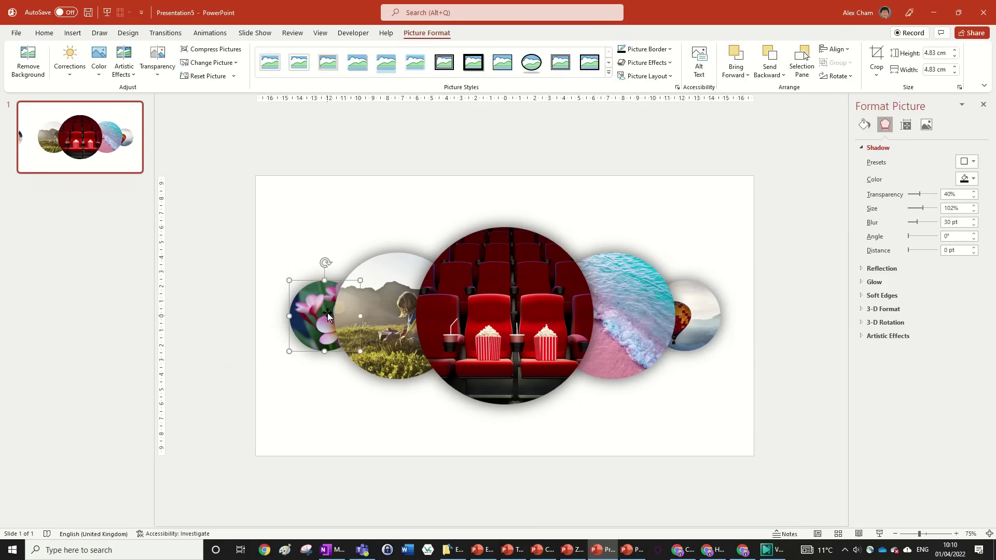
{"action": "left_click", "coordinate": [753, 272]}
- Give all five circular pictures a solid black fill
{"action": "scroll", "coordinate": [732, 294], "scroll_direction": "up", "scroll_amount": 3, "text": "ctrl"}
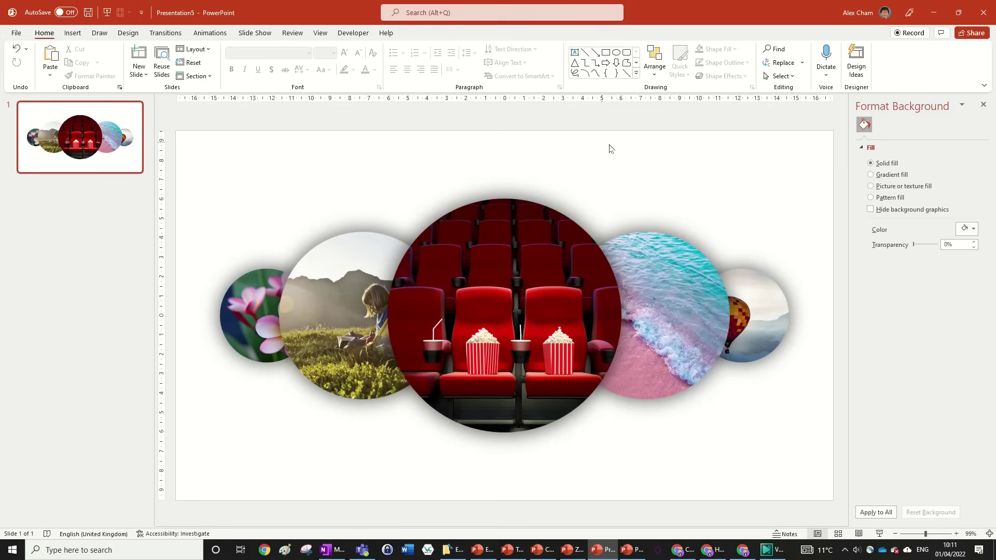
{"action": "scroll", "coordinate": [626, 151], "scroll_direction": "down", "scroll_amount": 3, "text": "ctrl"}
{"action": "left_click_drag", "start_coordinate": [794, 447], "coordinate": [211, 176]}
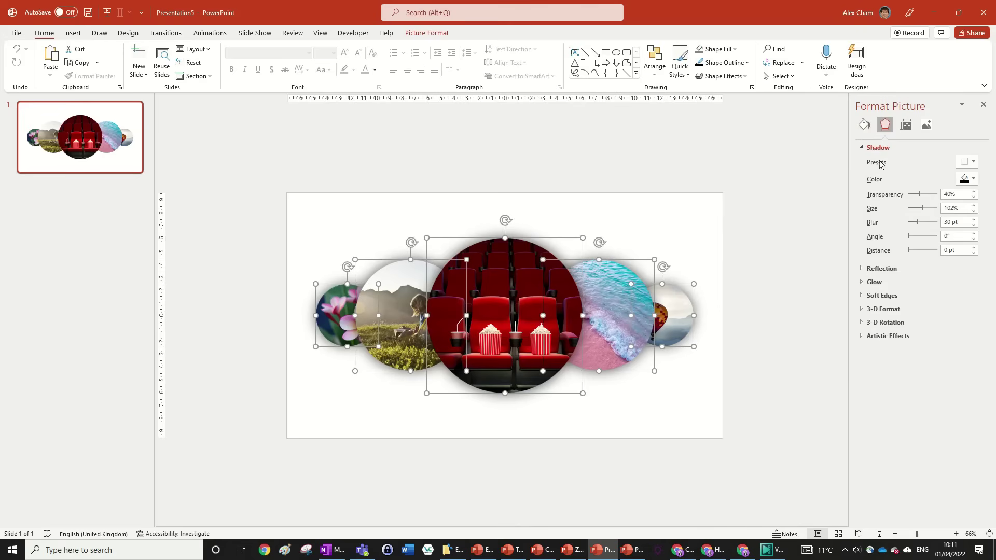
{"action": "left_click", "coordinate": [864, 125]}
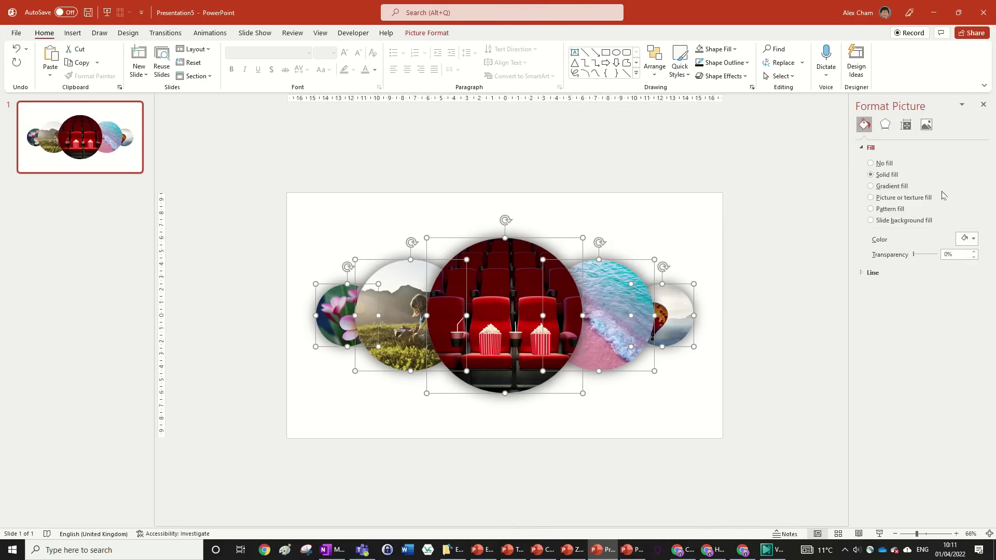
{"action": "left_click", "coordinate": [967, 239]}
{"action": "left_click", "coordinate": [919, 267]}
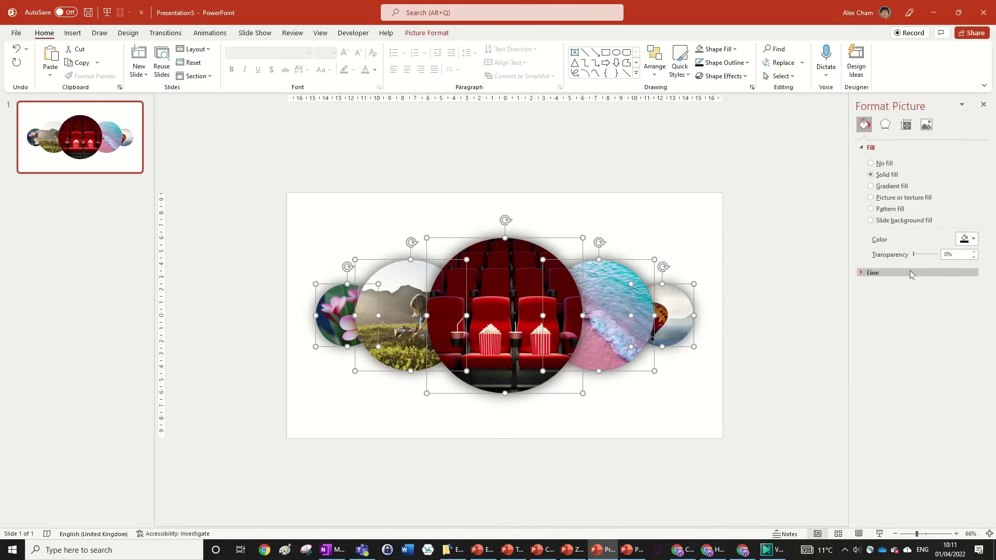
{"action": "left_click", "coordinate": [763, 199]}
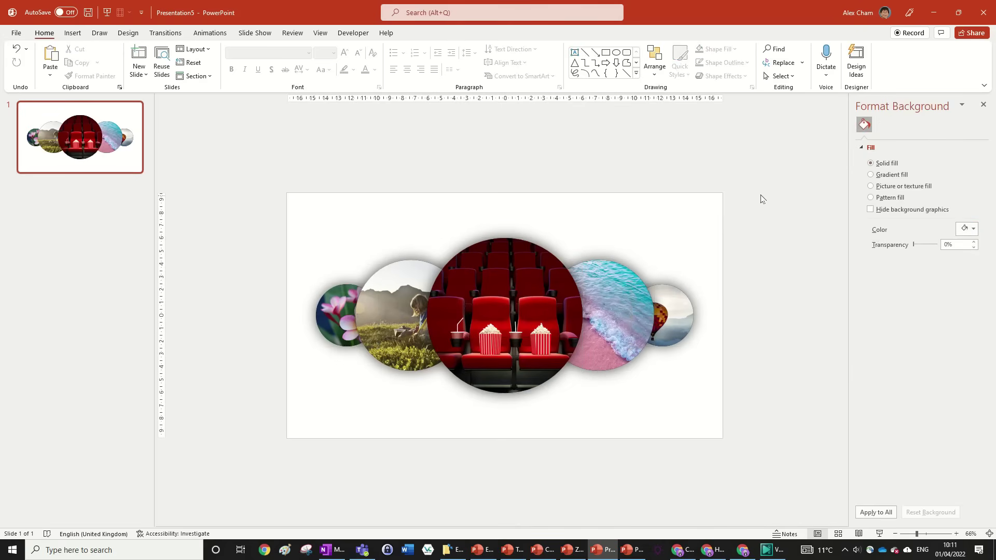
- Try to set picture transparency for the balloon and flower circles together
{"action": "left_click", "coordinate": [679, 310]}
{"action": "left_click", "coordinate": [336, 311], "text": "shift"}
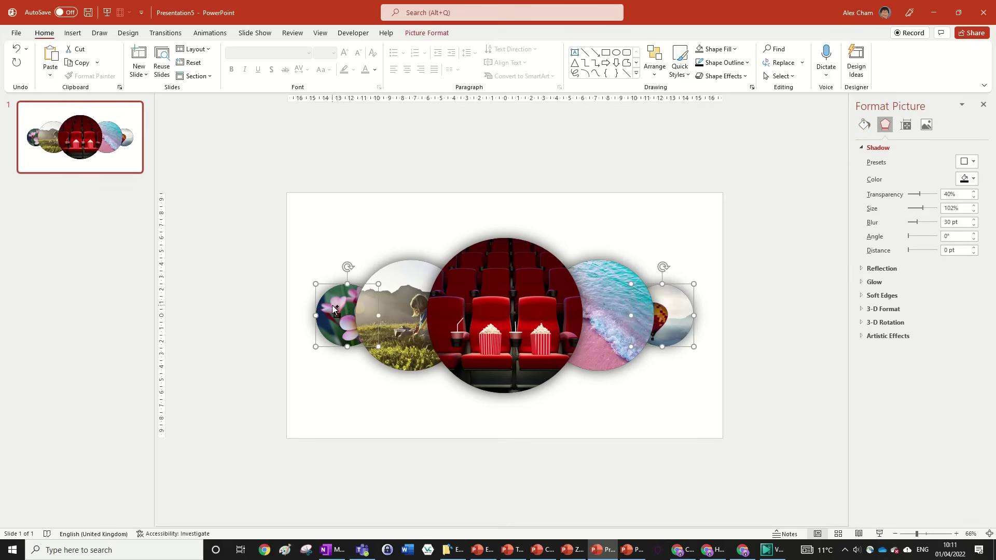
{"action": "left_click", "coordinate": [926, 125]}
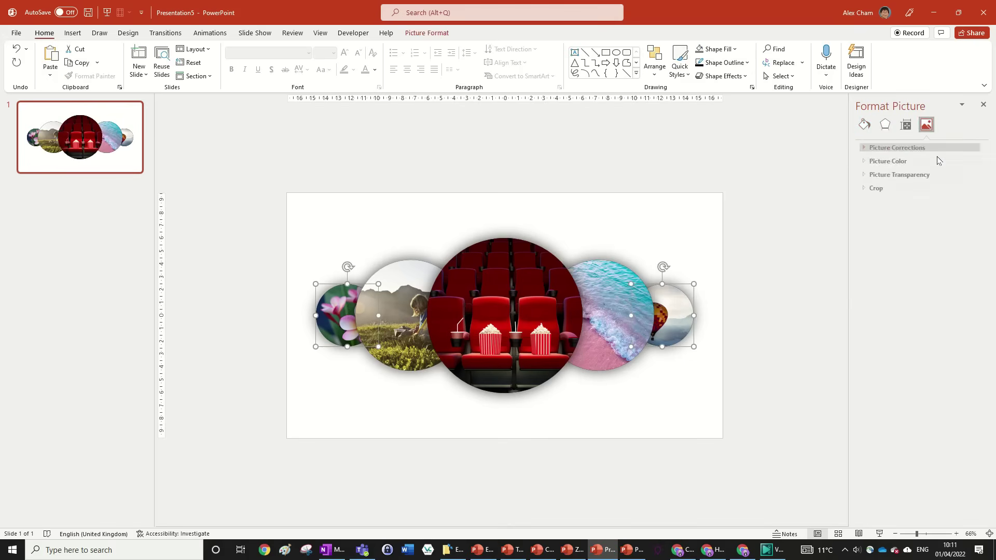
{"action": "left_click", "coordinate": [902, 175]}
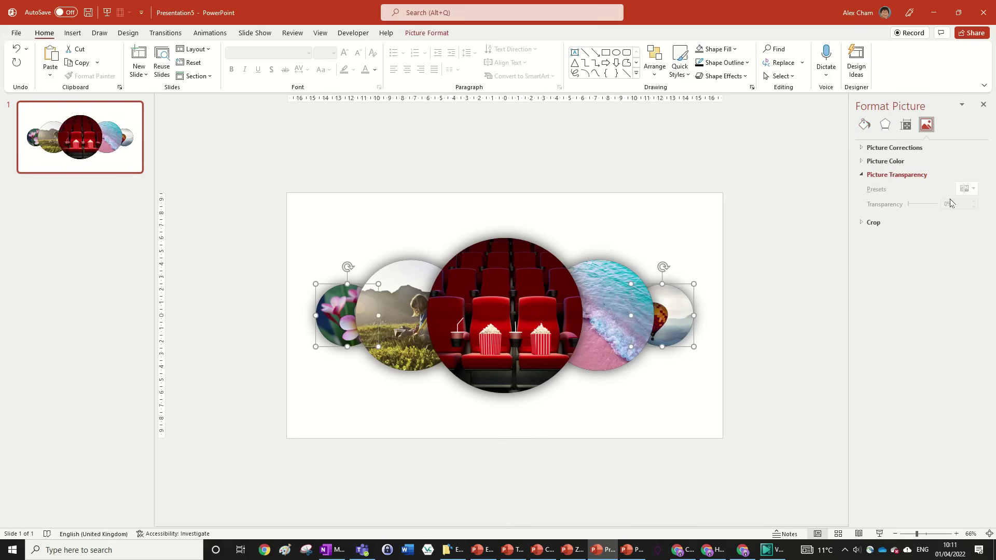
{"action": "left_click", "coordinate": [413, 33]}
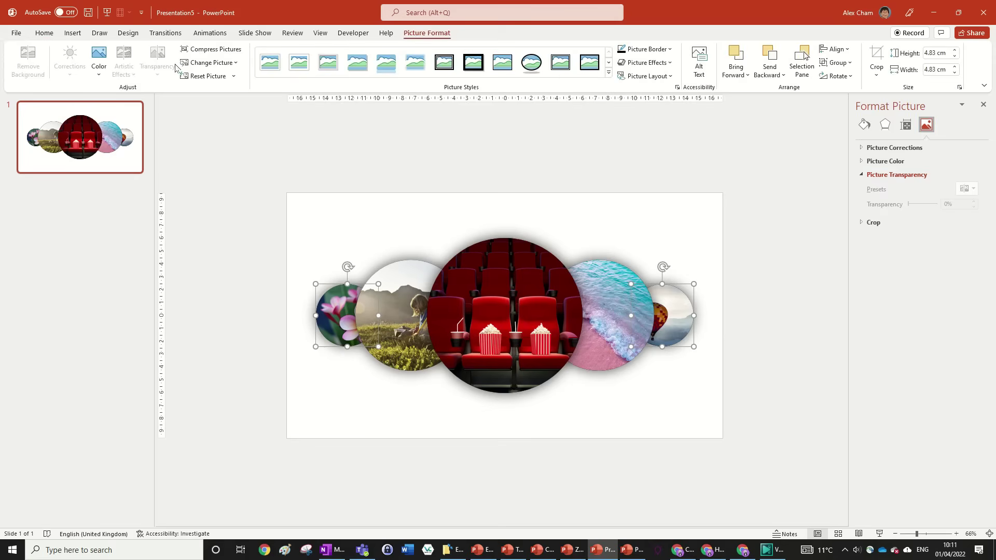
{"action": "left_click", "coordinate": [347, 240]}
- Set the picture transparency of the flower circle and of the balloon circle to 50%
{"action": "left_click", "coordinate": [337, 306]}
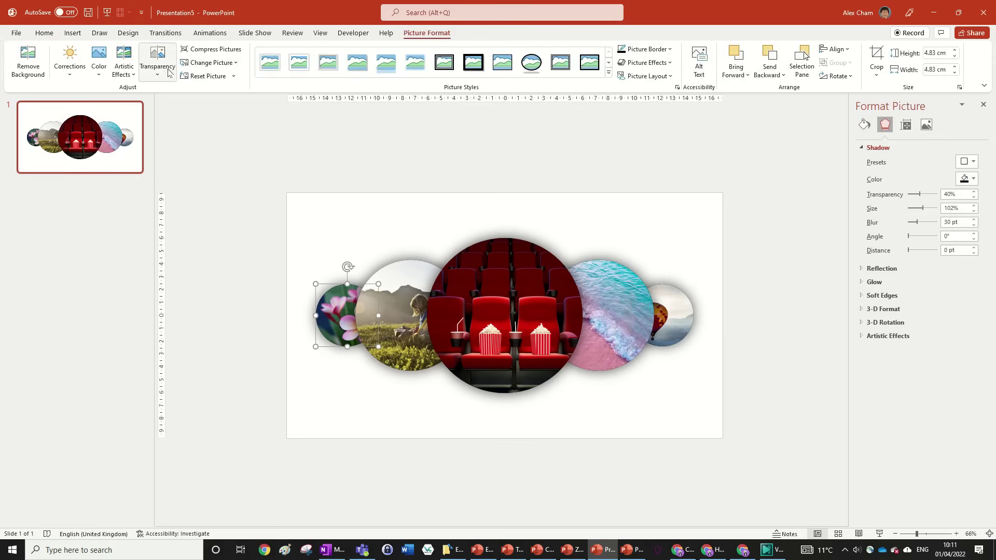
{"action": "left_click", "coordinate": [164, 69]}
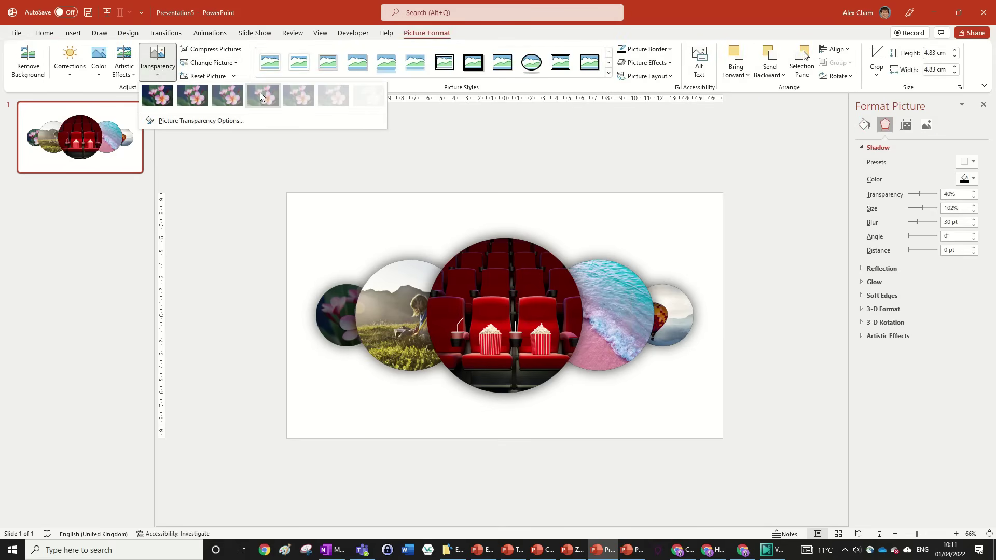
{"action": "key", "text": "Escape"}
{"action": "left_click", "coordinate": [674, 319]}
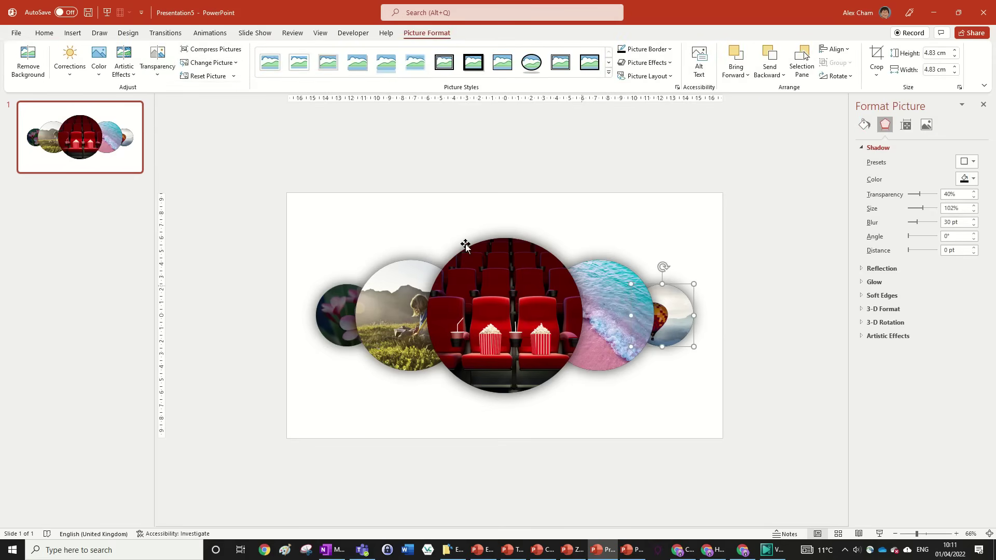
{"action": "left_click", "coordinate": [157, 63]}
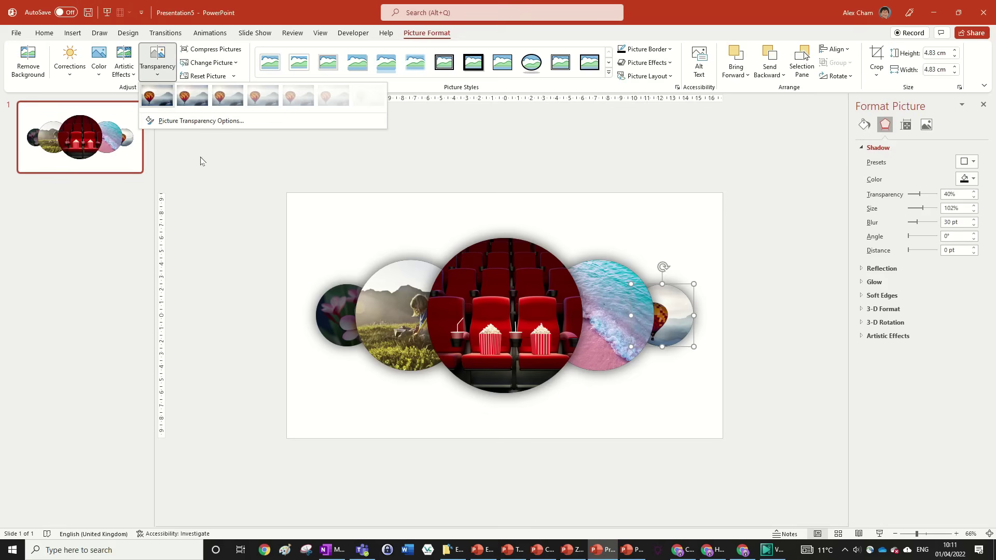
{"action": "left_click", "coordinate": [263, 96]}
- Test the darkened flower circle by shifting it slightly down and right, and undo the move
{"action": "left_click", "coordinate": [370, 214]}
{"action": "left_click", "coordinate": [329, 351]}
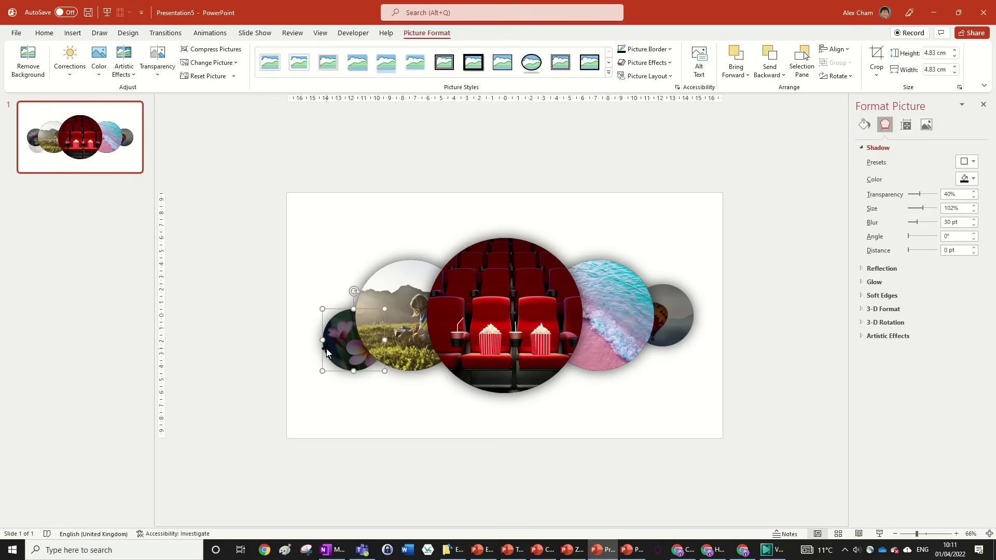
{"action": "left_click", "coordinate": [391, 406]}
- Set the picture transparency of the camping circle and of the beach circle to 15%
{"action": "left_click", "coordinate": [386, 327]}
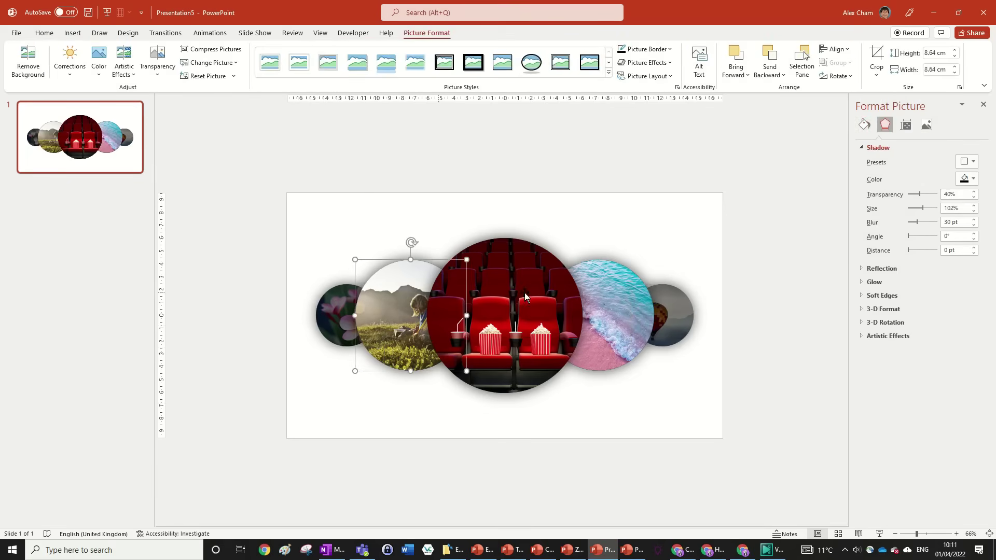
{"action": "left_click", "coordinate": [155, 69]}
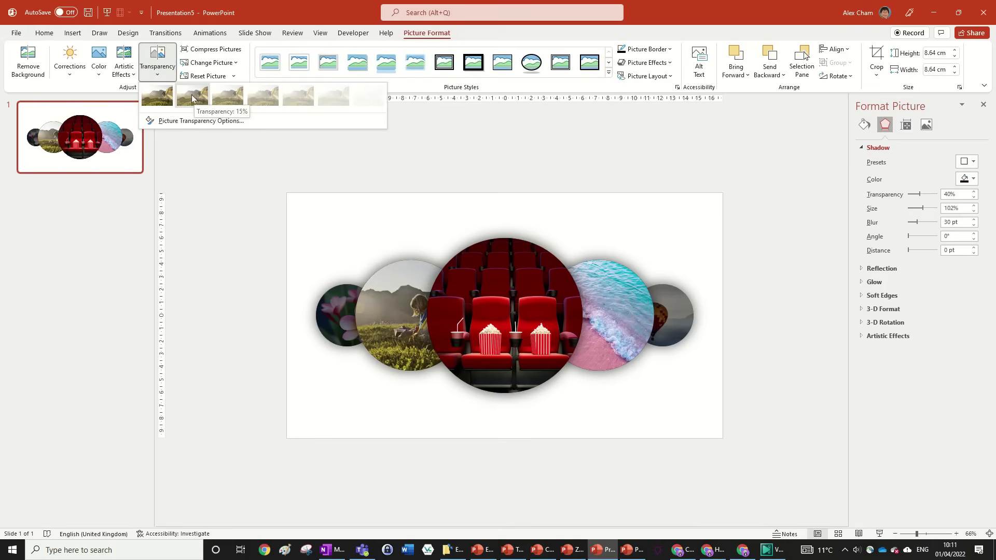
{"action": "left_click", "coordinate": [303, 199]}
{"action": "left_click", "coordinate": [613, 301]}
{"action": "left_click", "coordinate": [151, 68]}
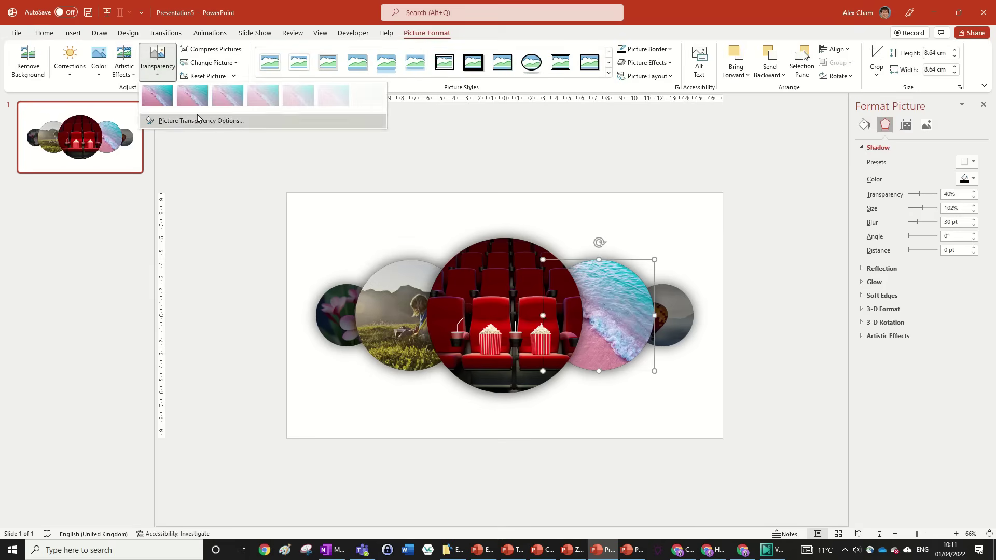
{"action": "left_click", "coordinate": [195, 106]}
{"action": "left_click", "coordinate": [694, 287]}
{"action": "scroll", "coordinate": [659, 304], "scroll_direction": "down", "scroll_amount": 3}
{"action": "scroll", "coordinate": [658, 308], "scroll_direction": "up", "scroll_amount": 4}
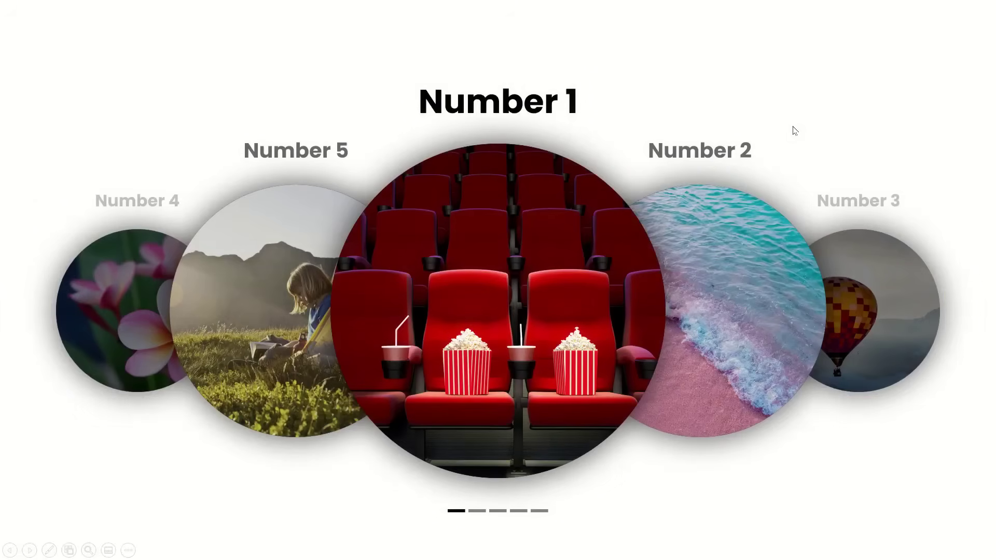
- Play through the finished carousel example to examine its number titles and transitions, and return to the presentation being edited
{"action": "left_click", "coordinate": [629, 434]}
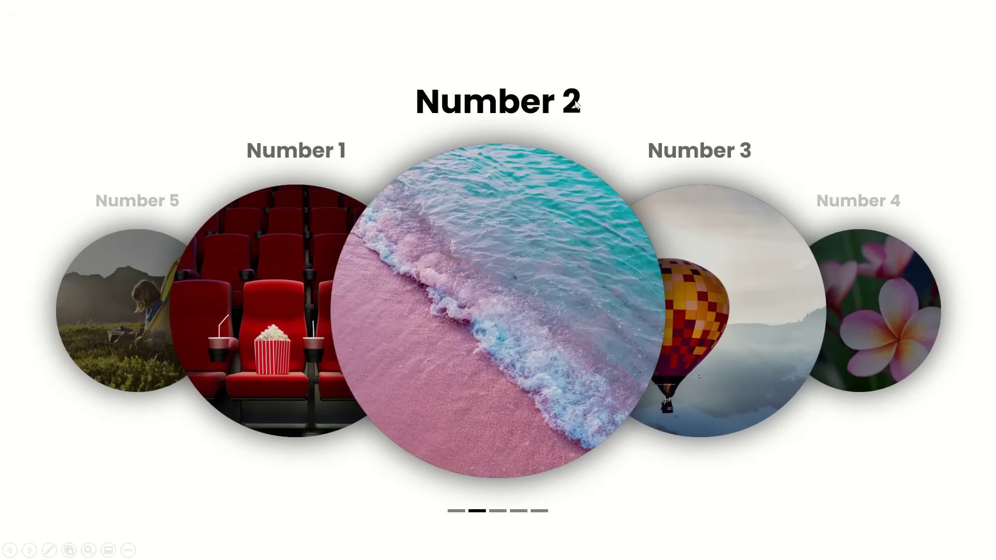
{"action": "left_click", "coordinate": [576, 104]}
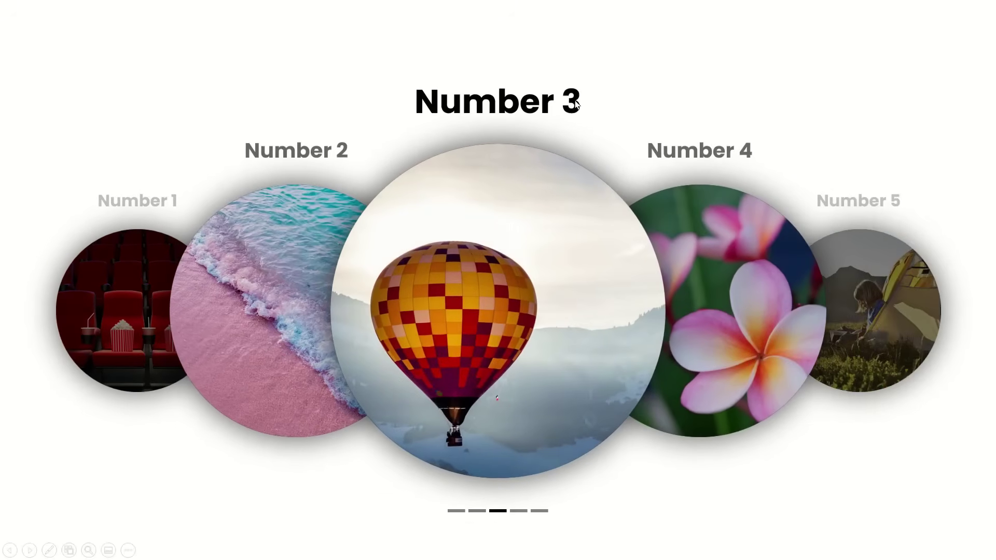
{"action": "left_click", "coordinate": [575, 103]}
{"action": "key", "text": "alt+Tab"}
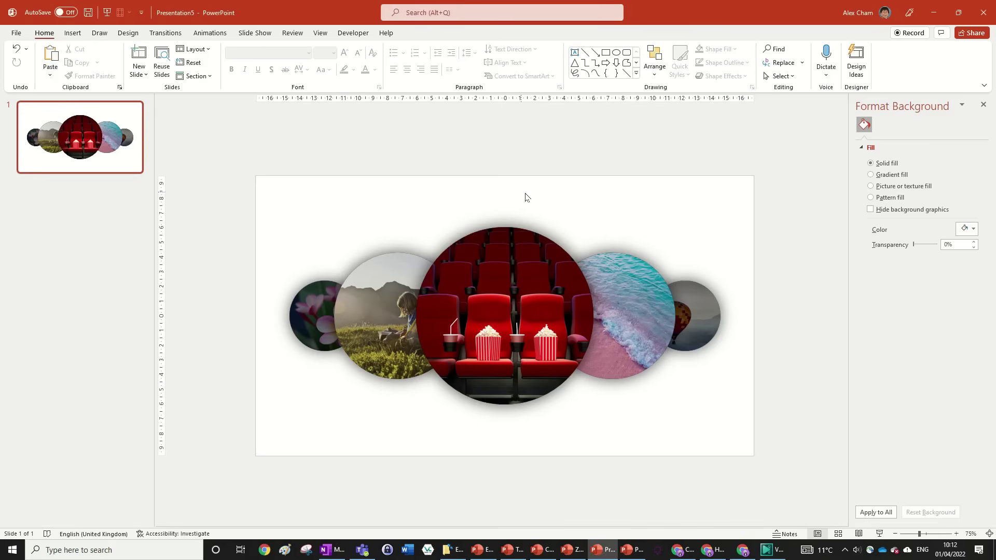
- Add a text box reading "Number 1" above the central cinema picture
{"action": "left_click", "coordinate": [574, 52]}
{"action": "left_click", "coordinate": [463, 193]}
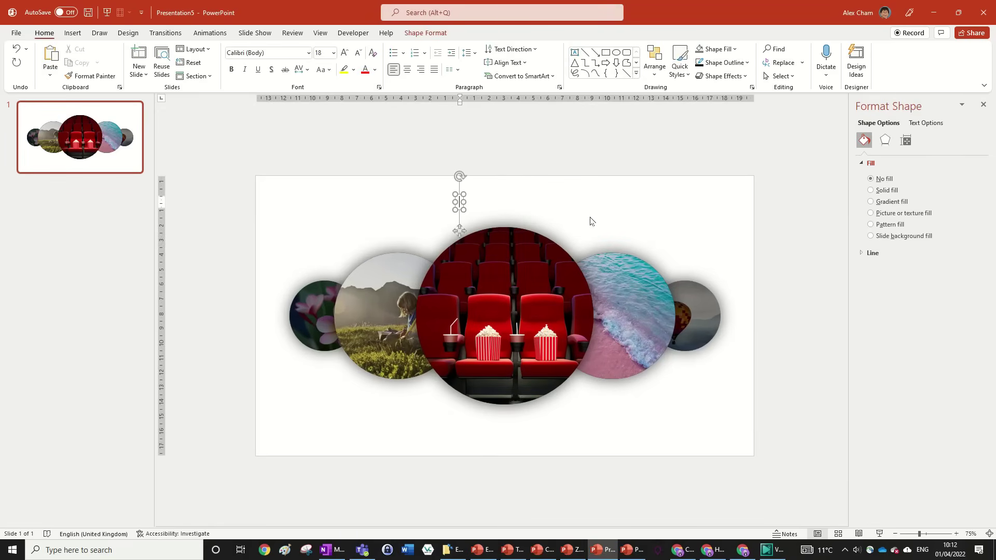
{"action": "type", "text": "Numbe"}
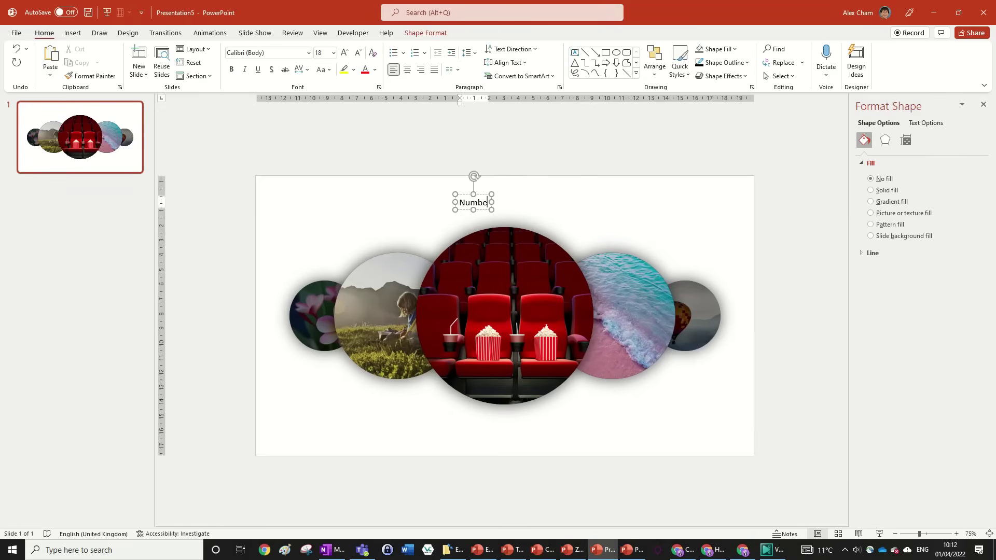
{"action": "type", "text": "r1"}
{"action": "key", "text": "BackSpace"}
{"action": "type", "text": "1"}
{"action": "left_click", "coordinate": [484, 196]}
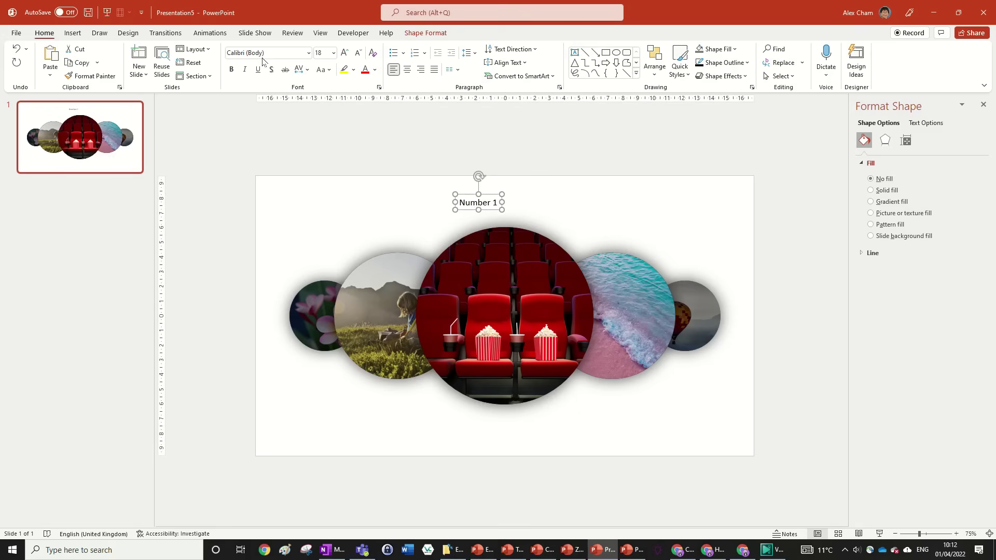
- Format the "Number 1" title in bold Poppins at 32 pt
{"action": "left_click", "coordinate": [283, 53]}
{"action": "type", "text": "Poppins"}
{"action": "key", "text": "Return"}
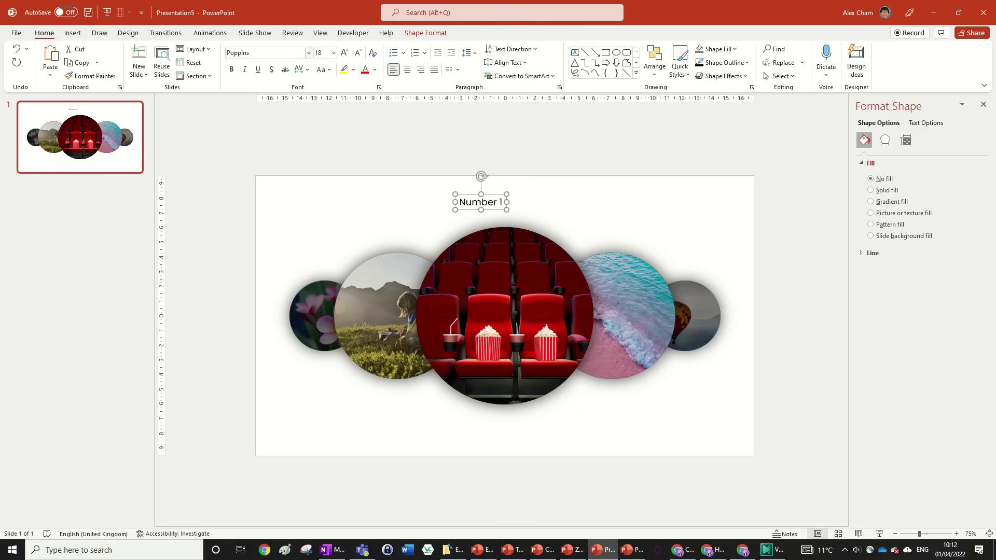
{"action": "left_click", "coordinate": [231, 69]}
{"action": "left_click", "coordinate": [344, 53]}
{"action": "left_click", "coordinate": [344, 53]}
{"action": "left_click", "coordinate": [345, 52]}
{"action": "left_click", "coordinate": [344, 53]}
{"action": "left_click", "coordinate": [345, 52]}
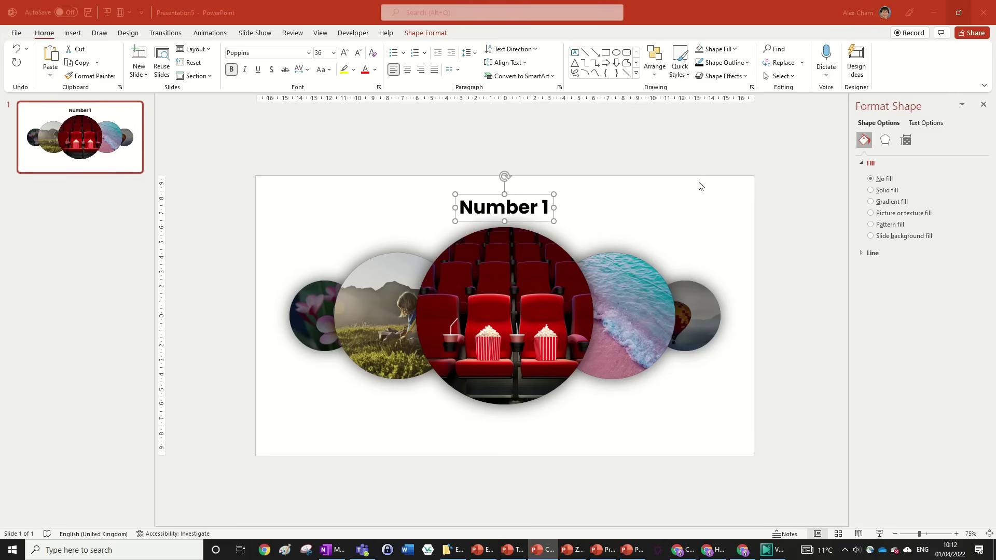
{"action": "left_click", "coordinate": [358, 52]}
- Centre the title horizontally on the slide and shift it slightly down, closer to the cinema picture
{"action": "left_click", "coordinate": [426, 33]}
{"action": "left_click", "coordinate": [749, 49]}
{"action": "left_click", "coordinate": [768, 78]}
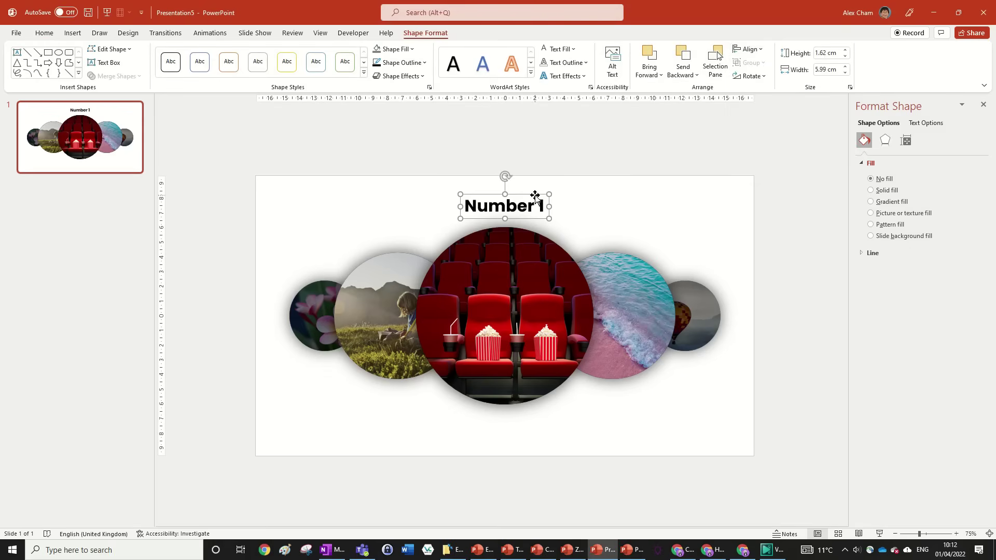
{"action": "left_click_drag", "start_coordinate": [535, 198], "coordinate": [534, 201]}
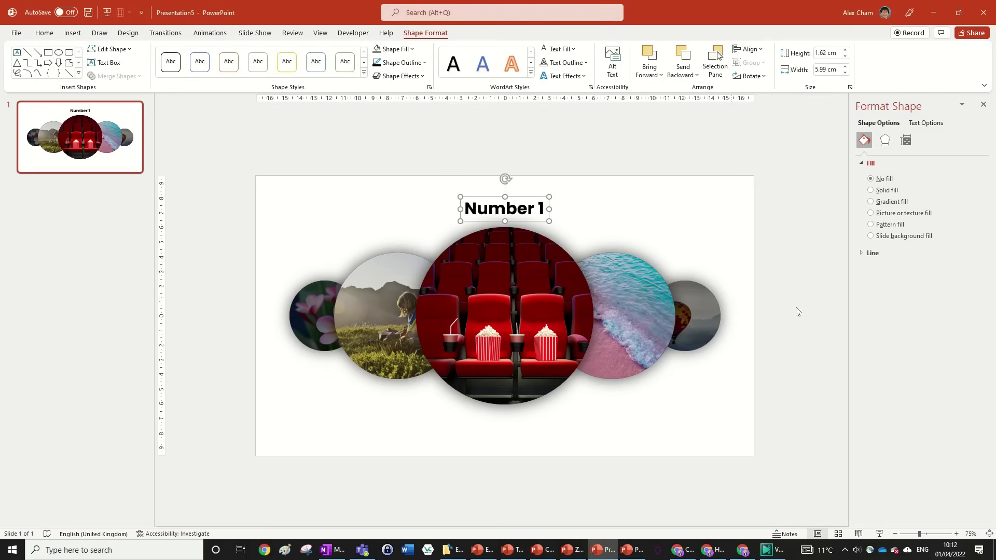
- Move all five pictures and the title together slightly down on the slide
{"action": "left_click", "coordinate": [796, 383]}
{"action": "left_click_drag", "start_coordinate": [781, 446], "coordinate": [202, 179]}
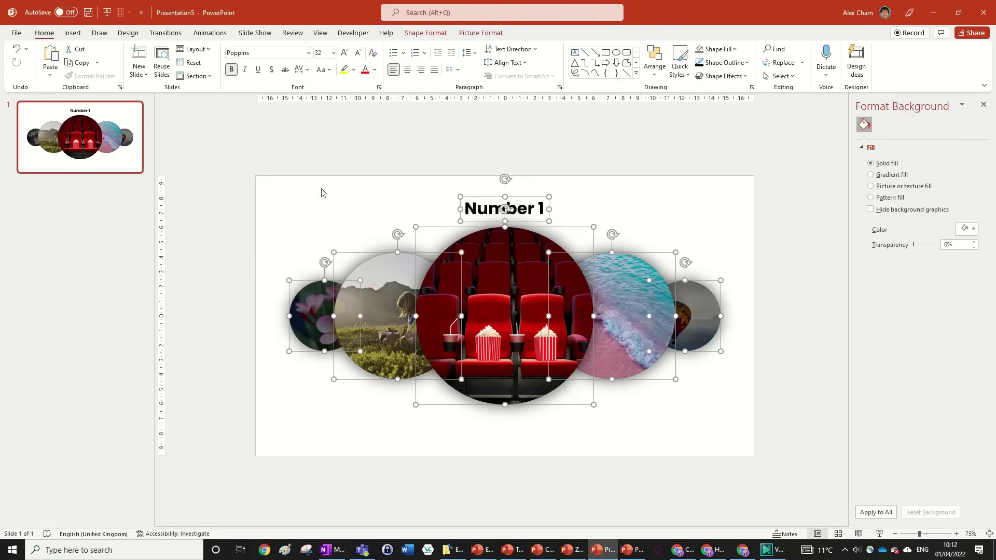
{"action": "left_click_drag", "start_coordinate": [518, 195], "coordinate": [517, 211]}
{"action": "left_click", "coordinate": [538, 211]}
{"action": "left_click_drag", "start_coordinate": [787, 455], "coordinate": [205, 185]}
{"action": "left_click_drag", "start_coordinate": [527, 212], "coordinate": [526, 206]}
{"action": "left_click", "coordinate": [613, 195]}
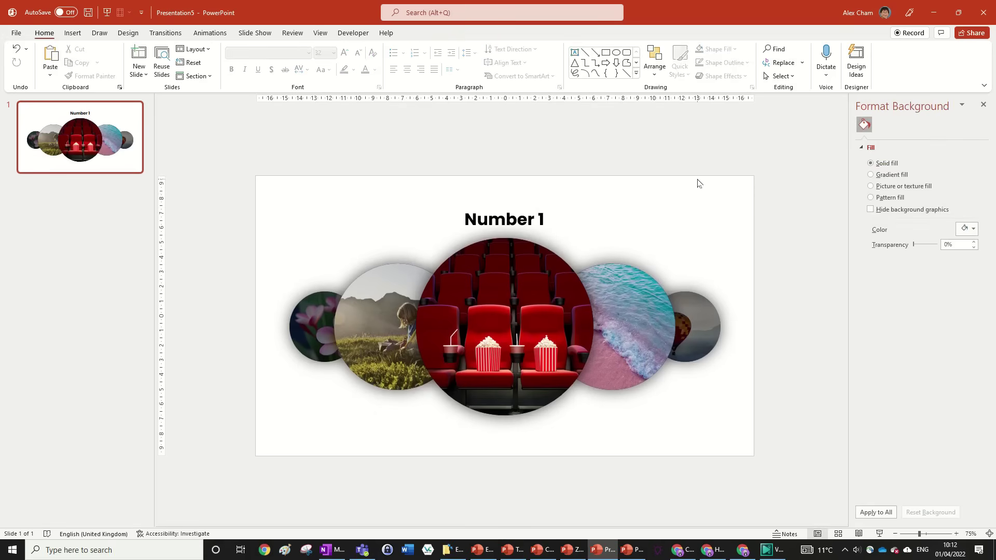
- Copy the "Number 1" title level with the original so that one copy is centred over the beach circle and another over the balloon circle
{"action": "left_click", "coordinate": [529, 208]}
{"action": "left_click_drag", "start_coordinate": [527, 211], "coordinate": [634, 243]}
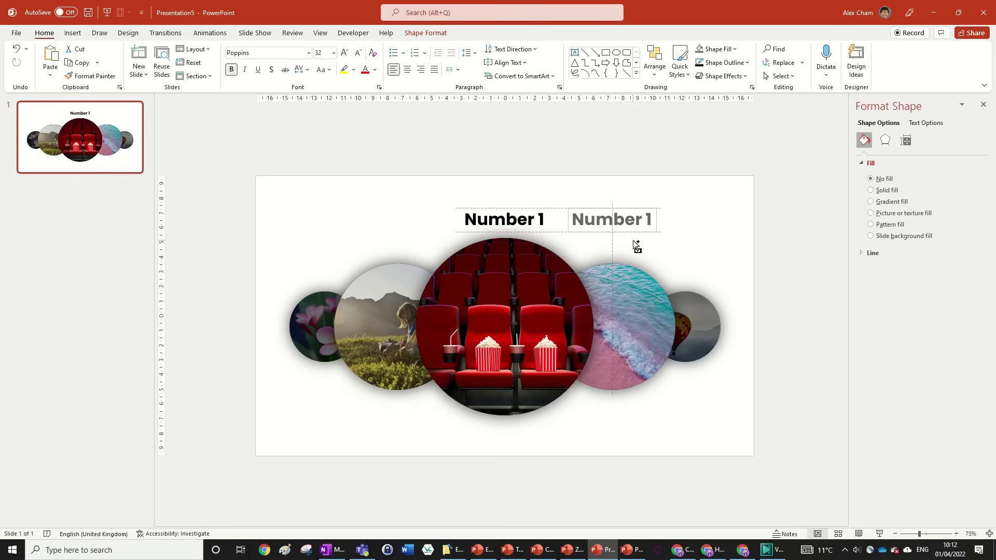
{"action": "left_click_drag", "start_coordinate": [633, 244], "coordinate": [634, 244]}
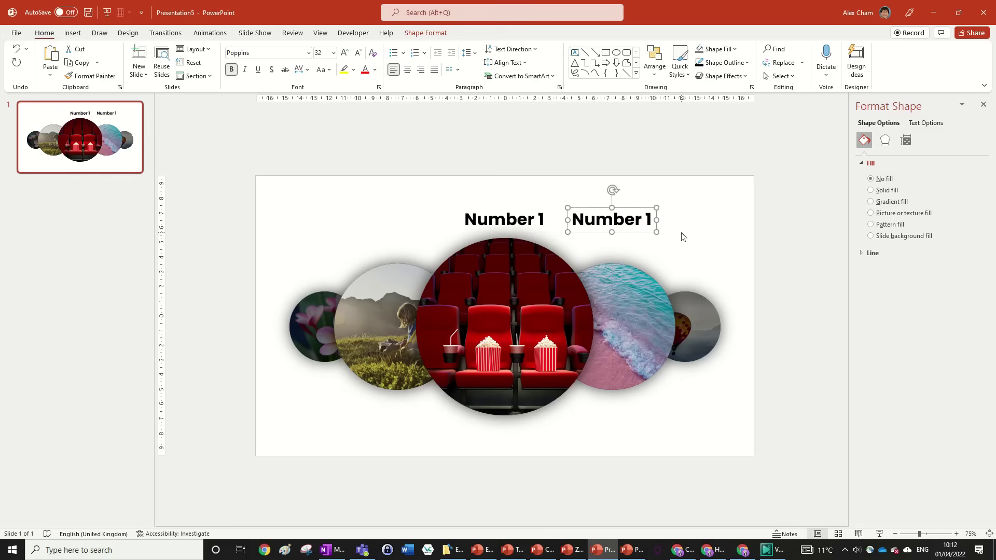
{"action": "key", "text": "ctrl+d"}
{"action": "left_click_drag", "start_coordinate": [740, 210], "coordinate": [707, 209]}
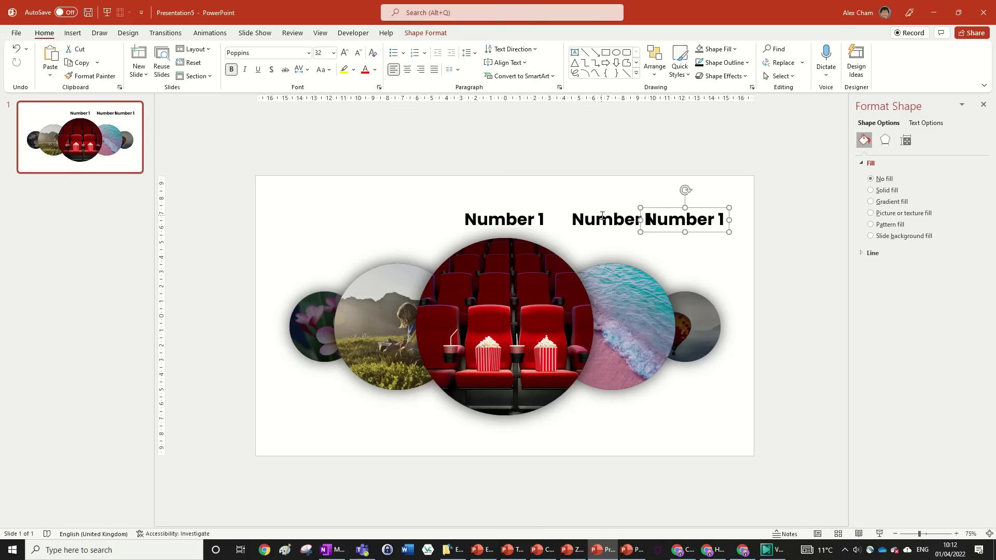
- Place title copies centred over the camping and flower circles, and lower each to just above its picture
{"action": "left_click_drag", "start_coordinate": [625, 209], "coordinate": [335, 264]}
{"action": "left_click", "coordinate": [373, 201]}
{"action": "left_click", "coordinate": [329, 207]}
{"action": "left_click_drag", "start_coordinate": [416, 208], "coordinate": [417, 231]}
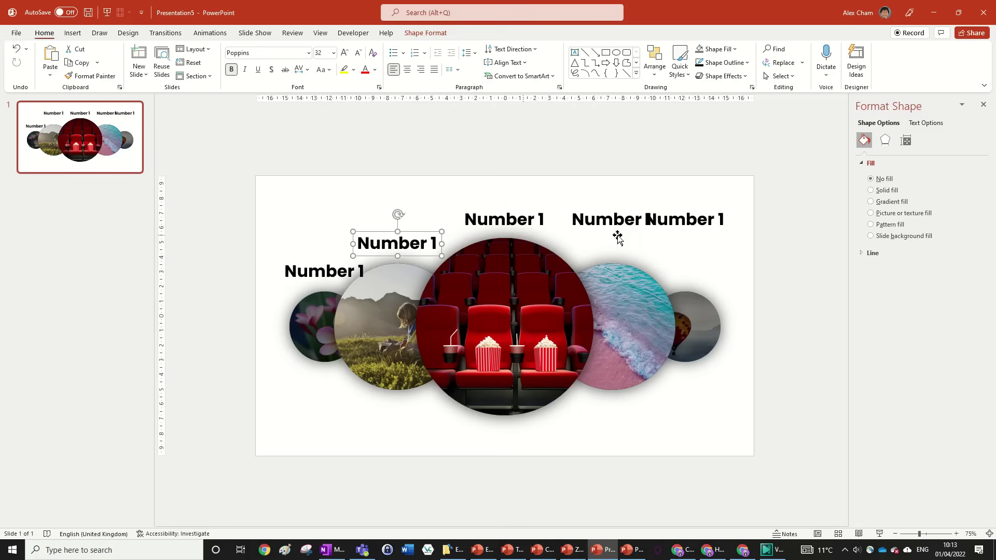
- Lower the beach and balloon titles to just above their circles, level with the matching camping and flower titles
{"action": "left_click", "coordinate": [620, 208]}
{"action": "left_click_drag", "start_coordinate": [621, 205], "coordinate": [621, 229]}
{"action": "left_click", "coordinate": [685, 207]}
{"action": "left_click_drag", "start_coordinate": [696, 206], "coordinate": [695, 258]}
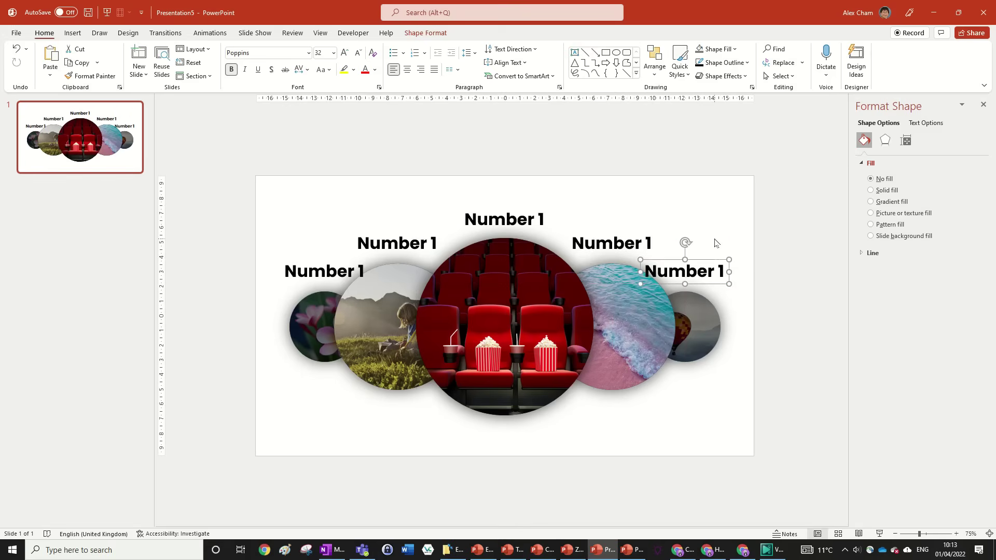
- Centre the text of all five titles horizontally and align it to the middle vertically
{"action": "left_click_drag", "start_coordinate": [798, 305], "coordinate": [170, 160]}
{"action": "left_click", "coordinate": [408, 70]}
{"action": "left_click", "coordinate": [507, 63]}
{"action": "left_click", "coordinate": [520, 128]}
{"action": "left_click", "coordinate": [598, 187]}
- Reduce the camping title to 20 pt, comparing it with the finished carousel example
{"action": "left_click", "coordinate": [417, 233]}
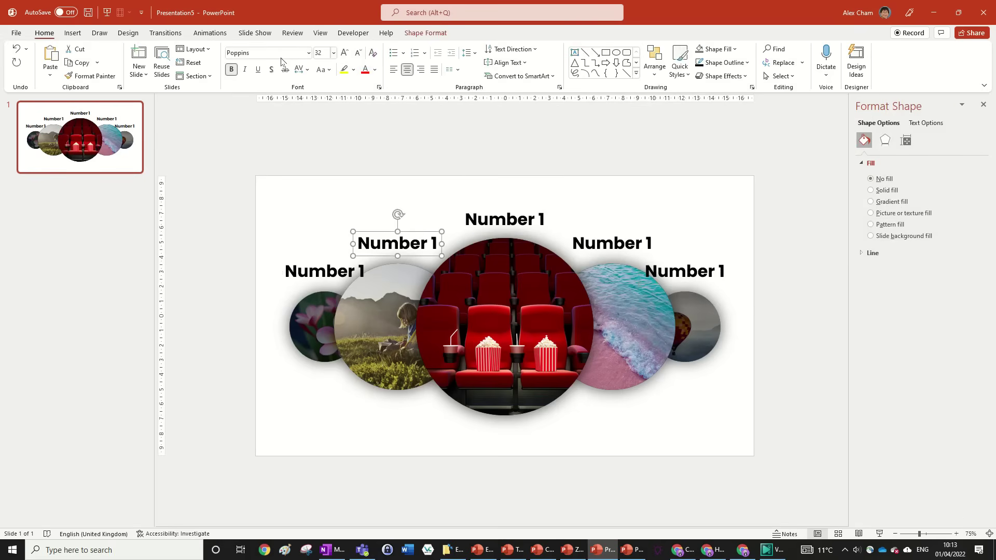
{"action": "left_click", "coordinate": [358, 53]}
{"action": "left_click", "coordinate": [358, 53]}
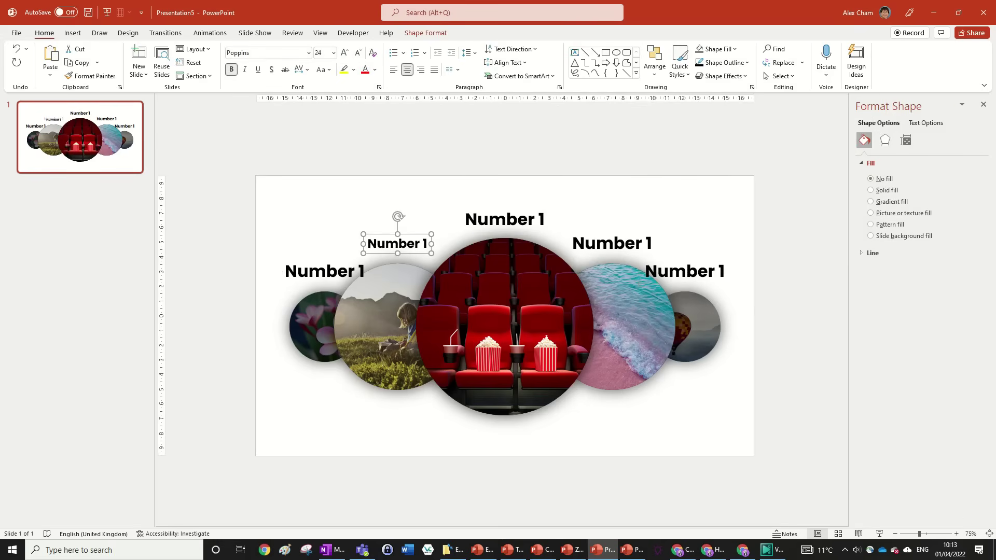
{"action": "key", "text": "alt+Tab"}
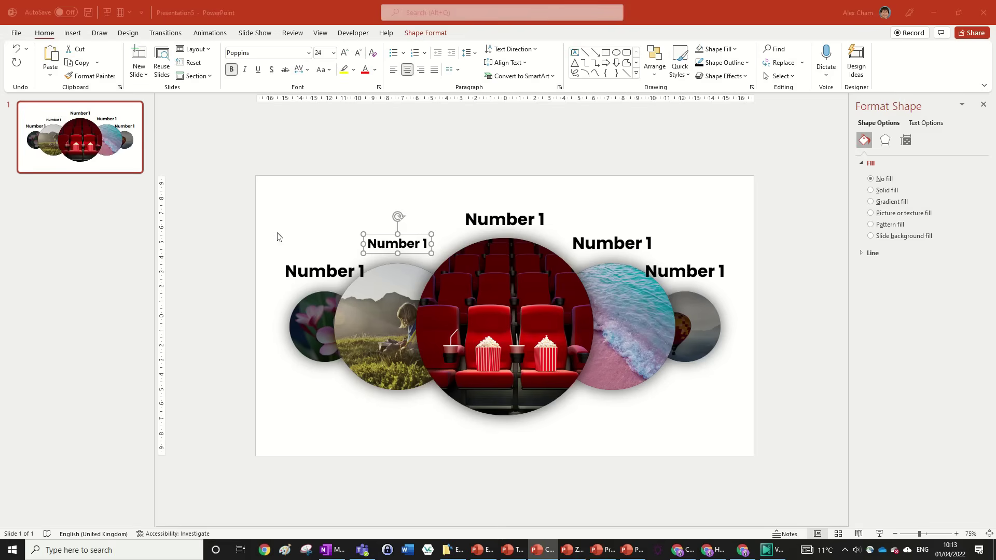
{"action": "key", "text": "alt+Tab"}
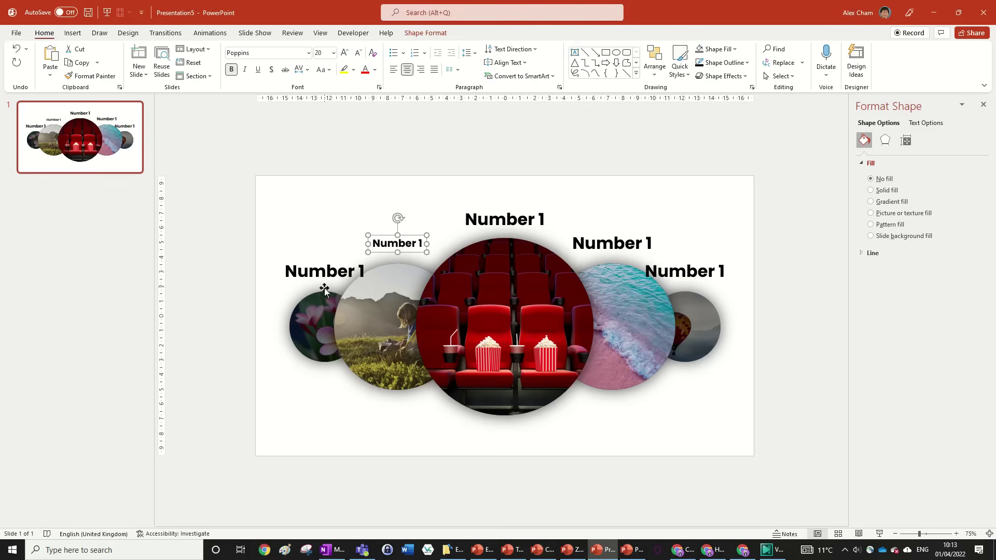
- Reduce the flower title to a font size smaller than the camping title, checking against the finished example
{"action": "left_click", "coordinate": [330, 270]}
{"action": "left_click", "coordinate": [336, 259]}
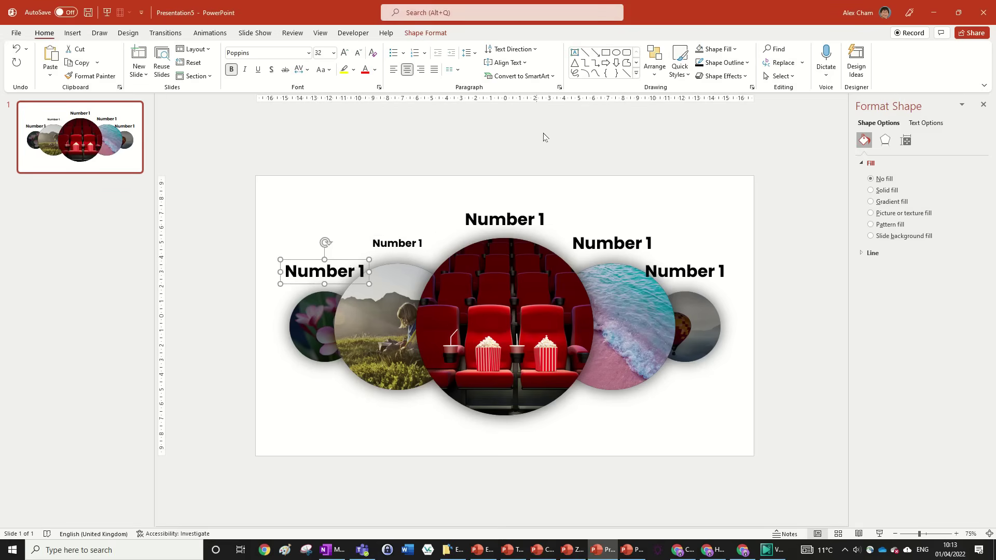
{"action": "key", "text": "alt+Tab"}
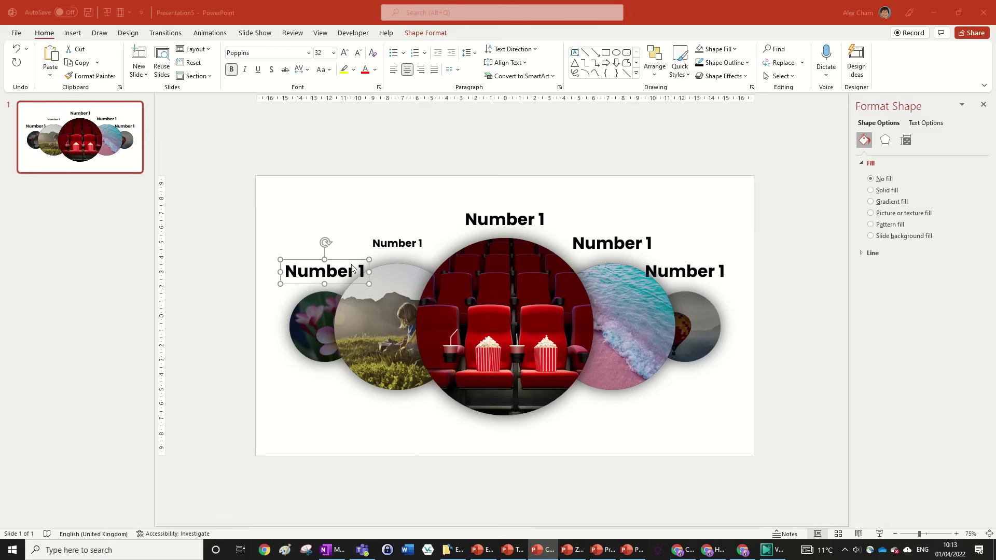
{"action": "left_click", "coordinate": [350, 258]}
{"action": "left_click", "coordinate": [358, 53]}
{"action": "left_click", "coordinate": [357, 53]}
{"action": "left_click", "coordinate": [358, 52]}
{"action": "left_click", "coordinate": [358, 53]}
{"action": "left_click", "coordinate": [358, 52]}
- Set the beach title and the camping title to the same 24 pt font size
{"action": "left_click", "coordinate": [625, 240]}
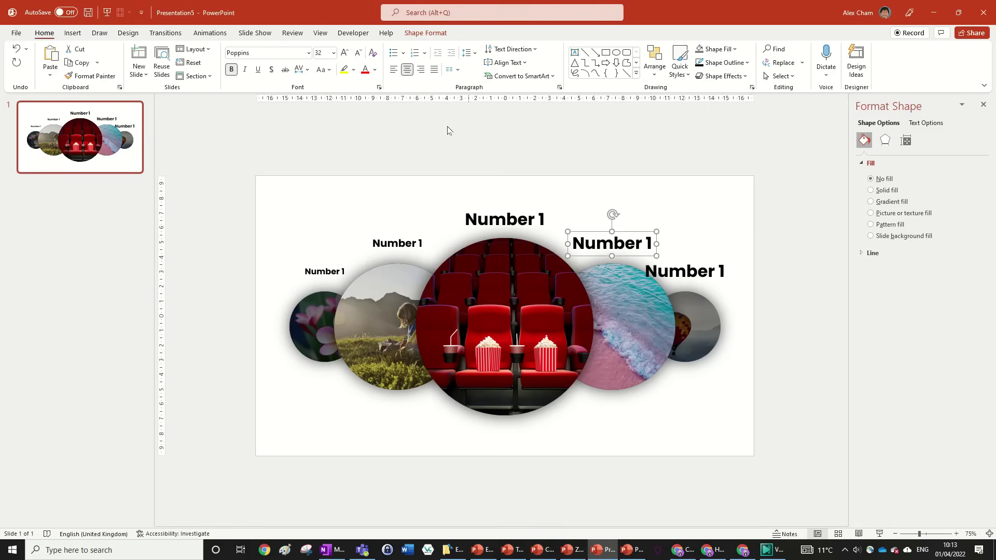
{"action": "left_click", "coordinate": [360, 54]}
{"action": "left_click", "coordinate": [358, 53]}
{"action": "left_click", "coordinate": [358, 53]}
{"action": "left_click", "coordinate": [407, 242]}
{"action": "left_click", "coordinate": [345, 53]}
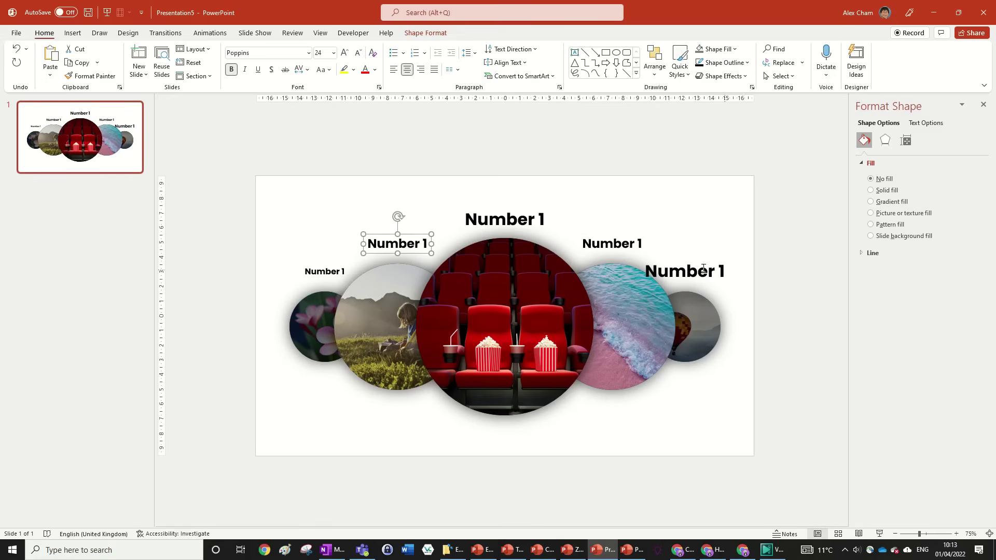
- Reduce the balloon title to the same font size as the flower title
{"action": "left_click", "coordinate": [708, 259]}
{"action": "left_click", "coordinate": [357, 53]}
{"action": "left_click", "coordinate": [358, 53]}
{"action": "left_click", "coordinate": [358, 52]}
{"action": "left_click", "coordinate": [358, 53]}
{"action": "left_click", "coordinate": [357, 53]}
- Lower the balloon and flower titles closer to their circles, and select the camping title
{"action": "left_click_drag", "start_coordinate": [705, 265], "coordinate": [702, 273]}
{"action": "left_click_drag", "start_coordinate": [335, 267], "coordinate": [334, 274]}
{"action": "left_click", "coordinate": [405, 237]}
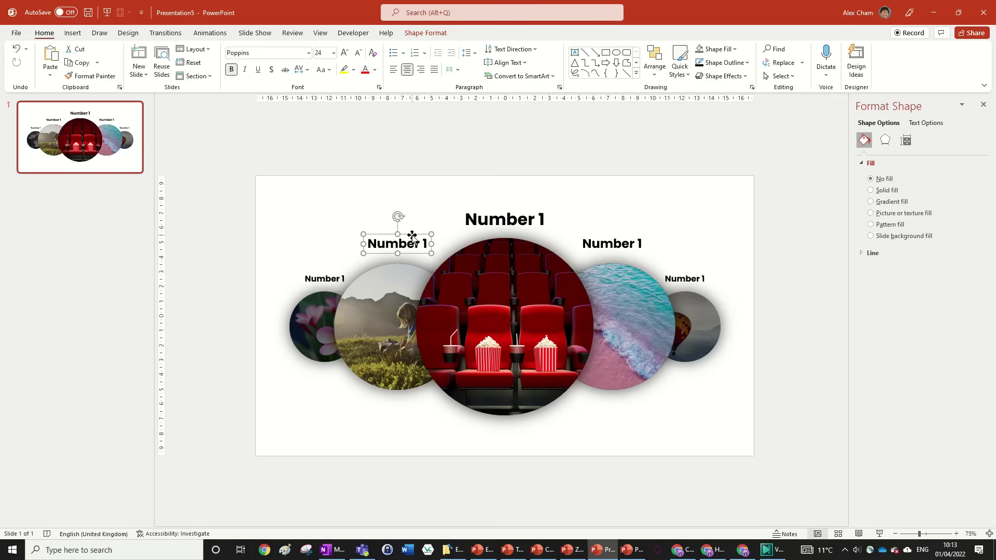